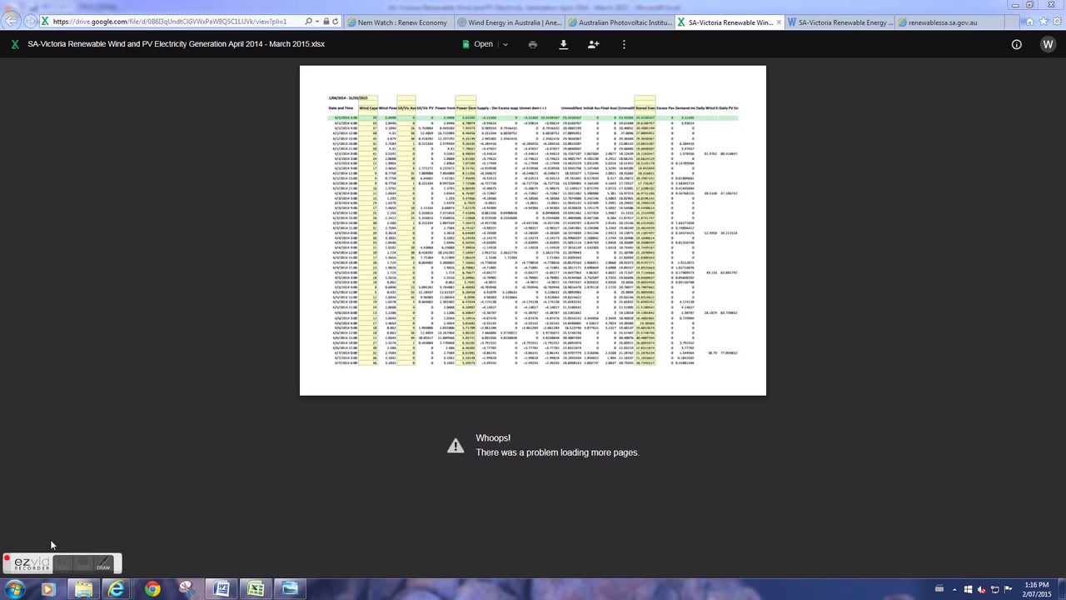
View the renewable energy assignment information document in Google Drive, then bring the Excel workbook forward
left_click_drag(50, 539, 969, 47)
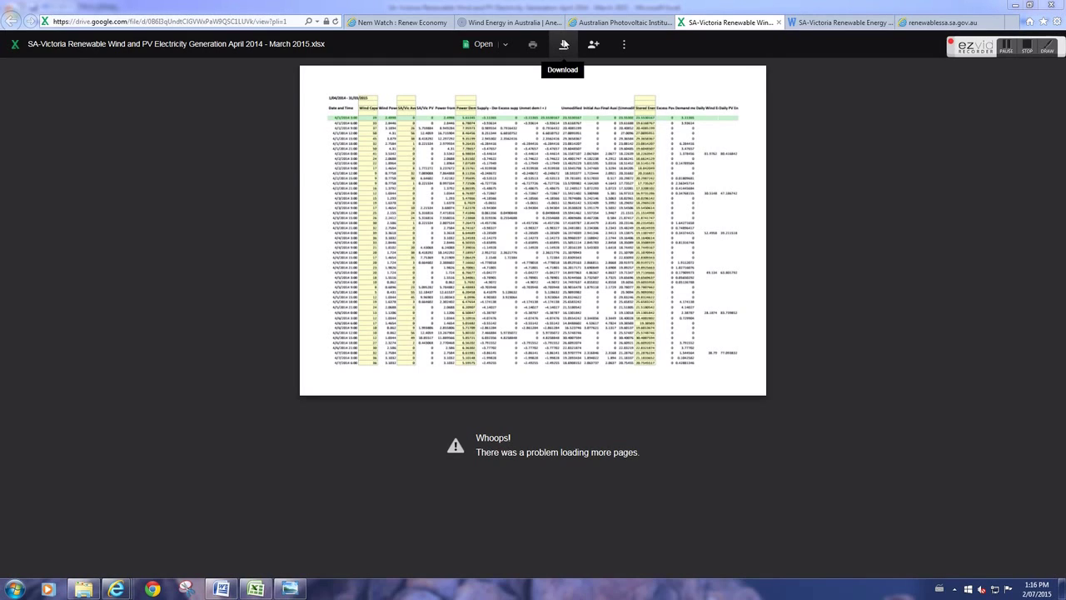
left_click(842, 23)
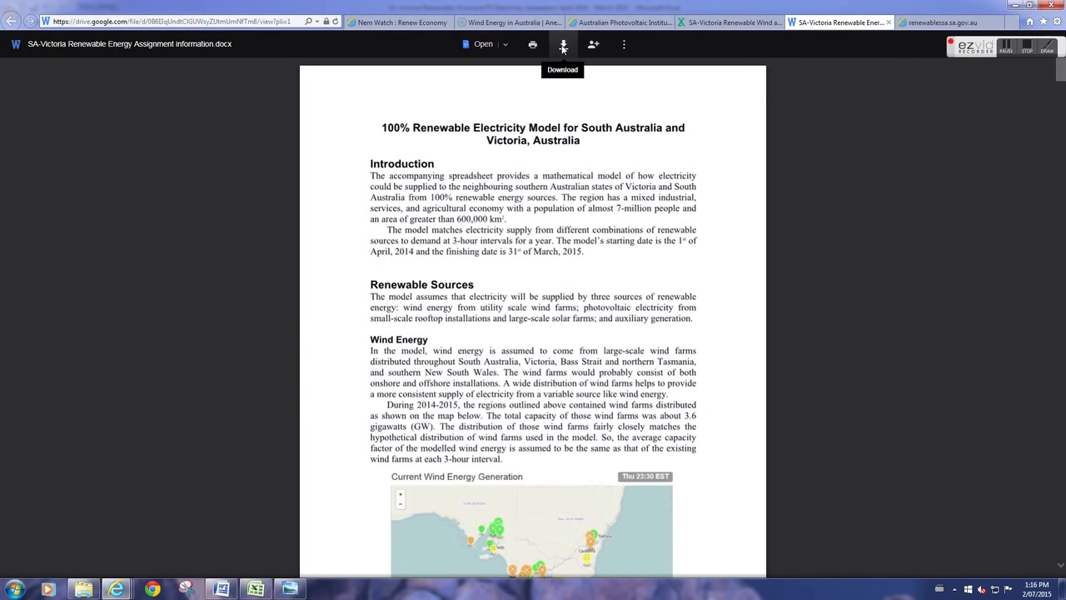
left_click(249, 592)
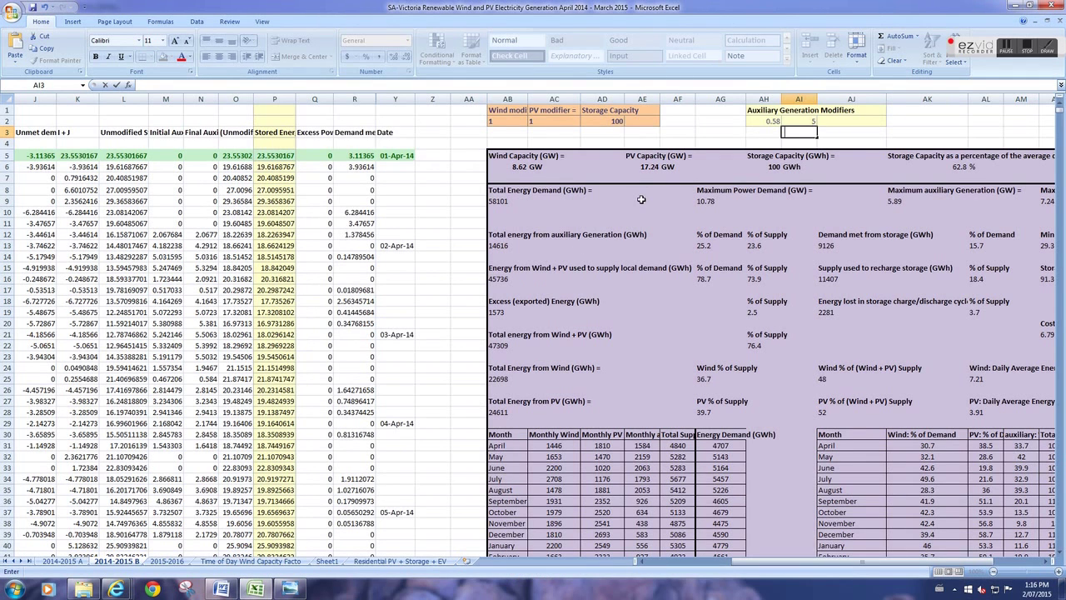
Browse the 2014-2015 A, 2014-2015 B and 2015-2016 sheets, finishing on 2014-2015 A
left_click(50, 563)
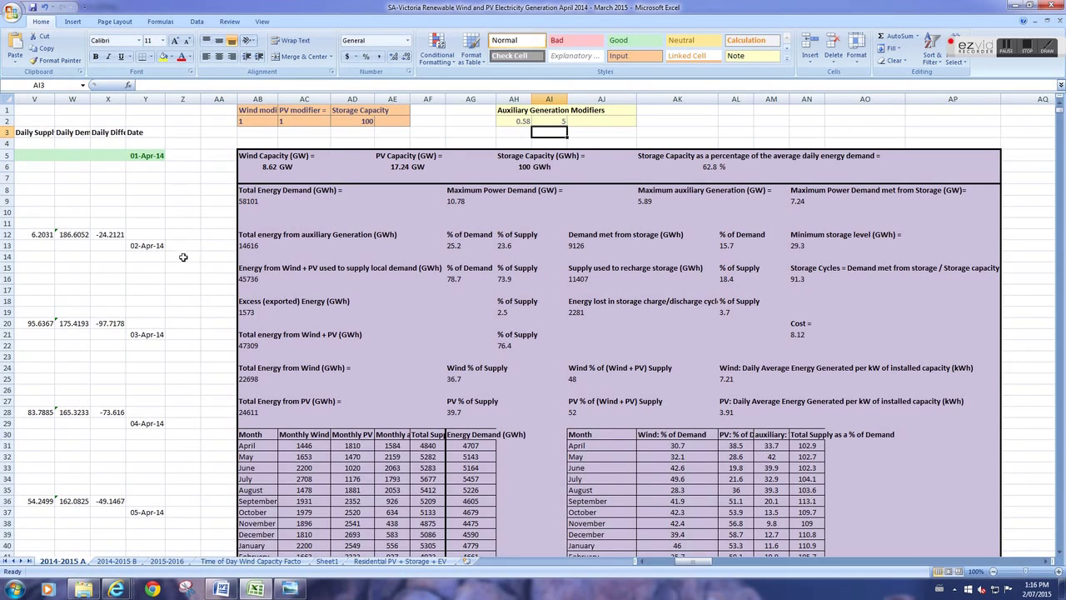
left_click(118, 561)
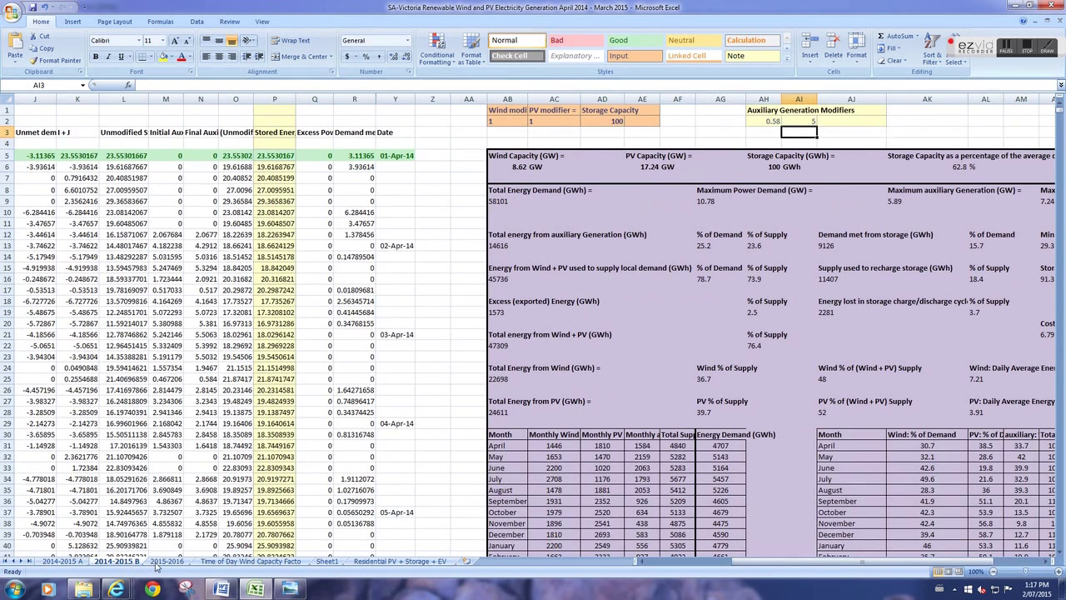
left_click(162, 563)
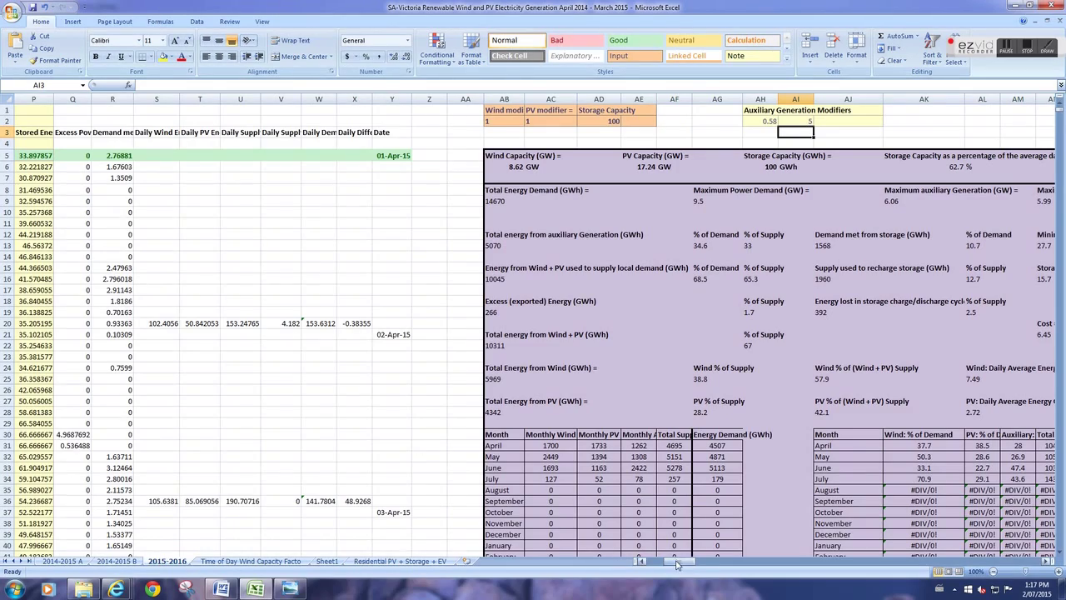
mouse_move(679, 563)
left_mouse_down()
mouse_move(661, 566)
mouse_move(691, 564)
mouse_move(677, 564)
left_mouse_up()
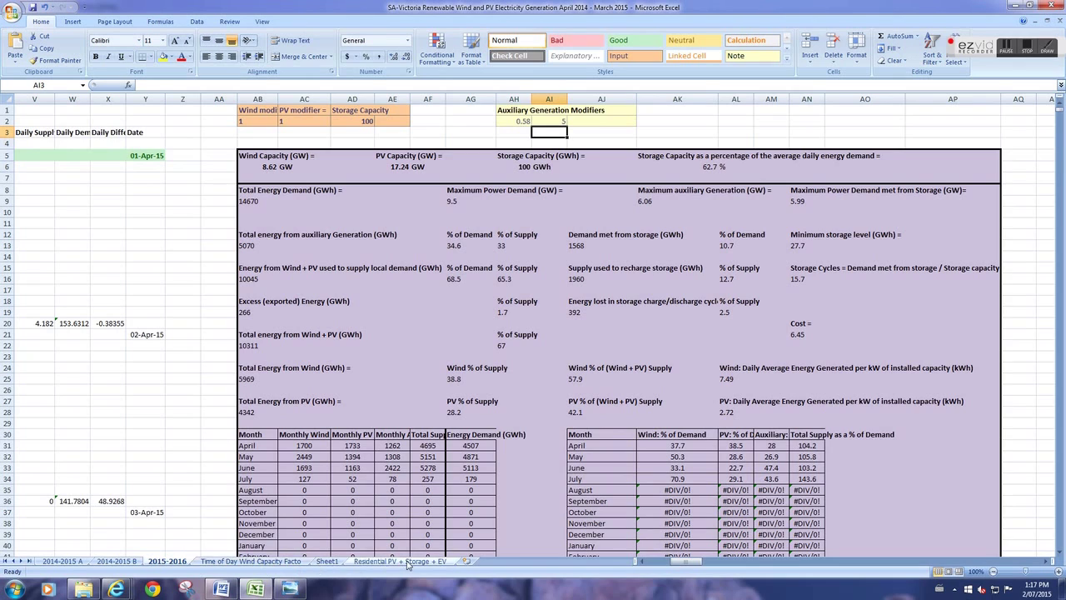
left_click(74, 562)
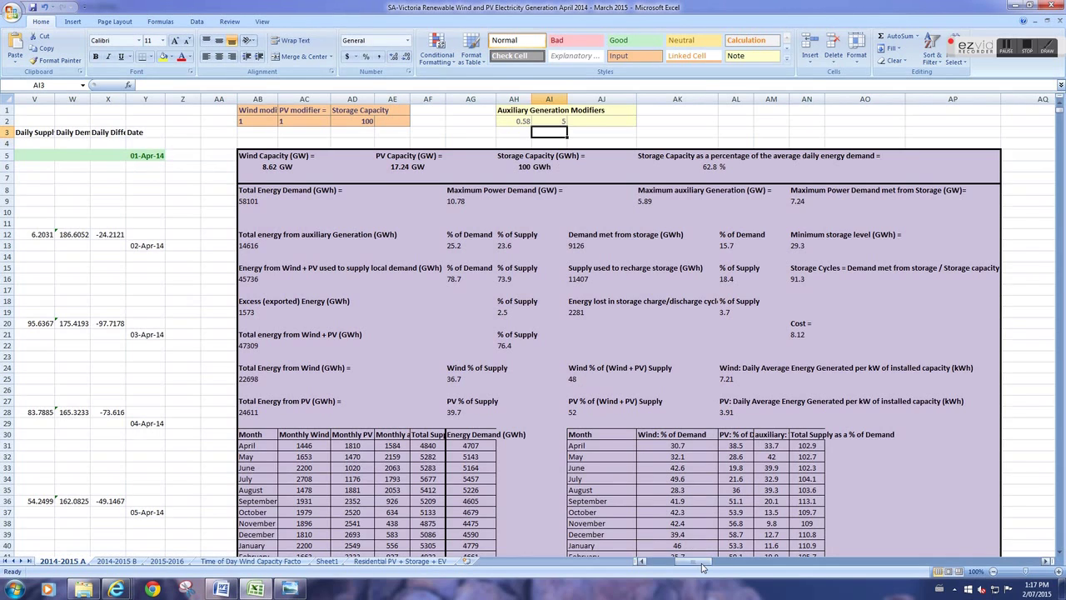
left_click_drag(703, 563, 664, 569)
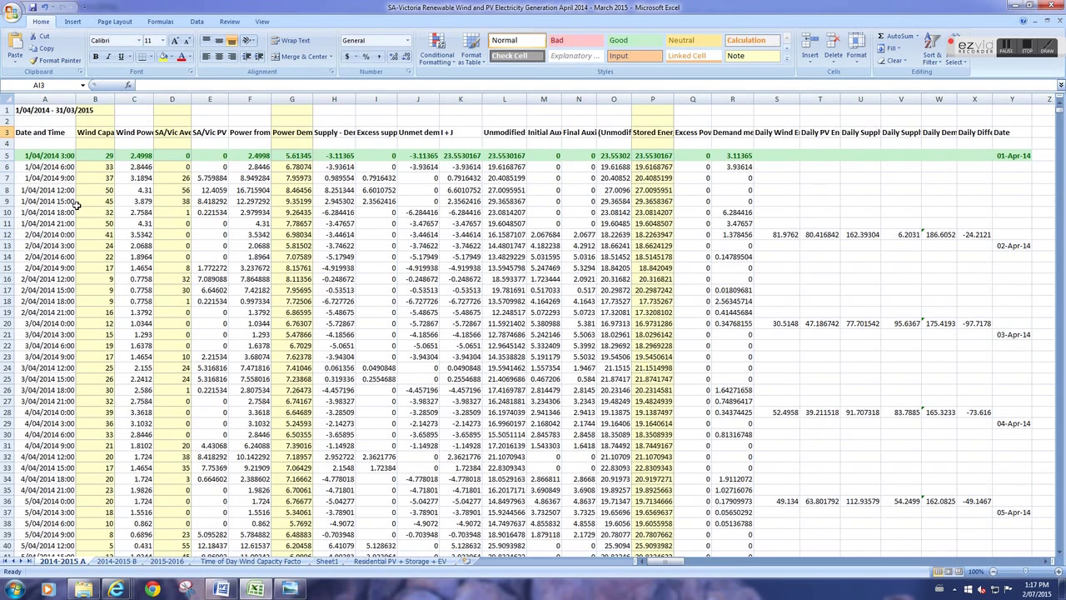
left_click(1046, 561)
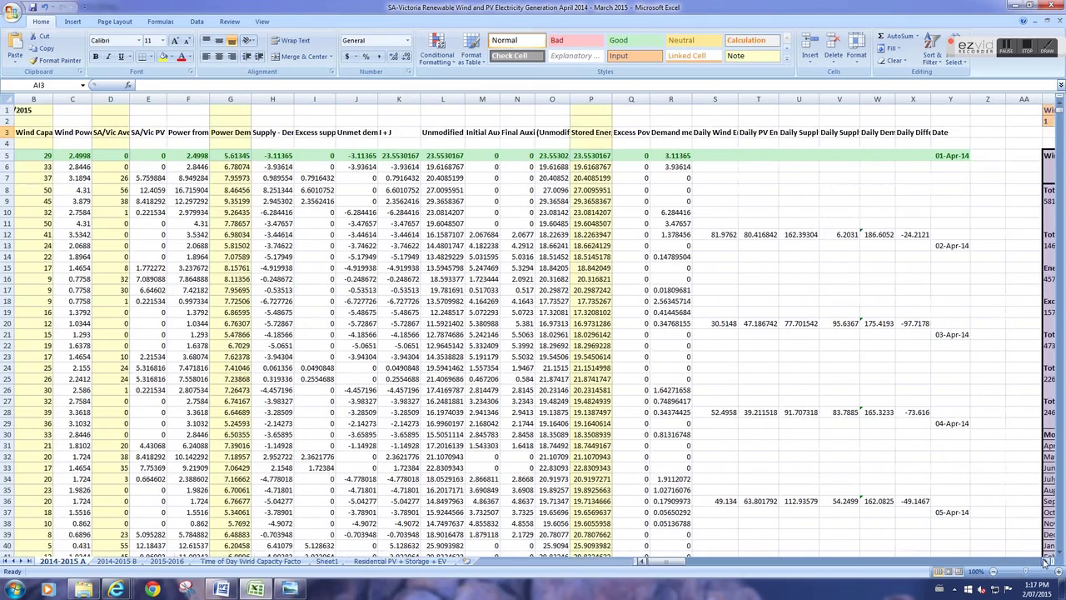
left_click_drag(1046, 561, 1046, 561)
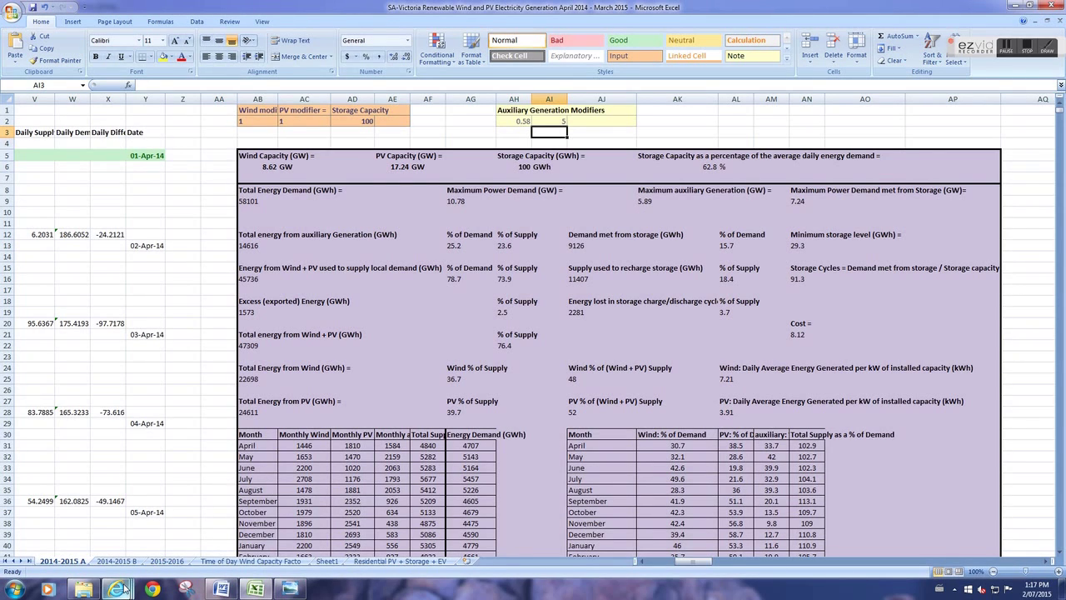
mouse_move(119, 589)
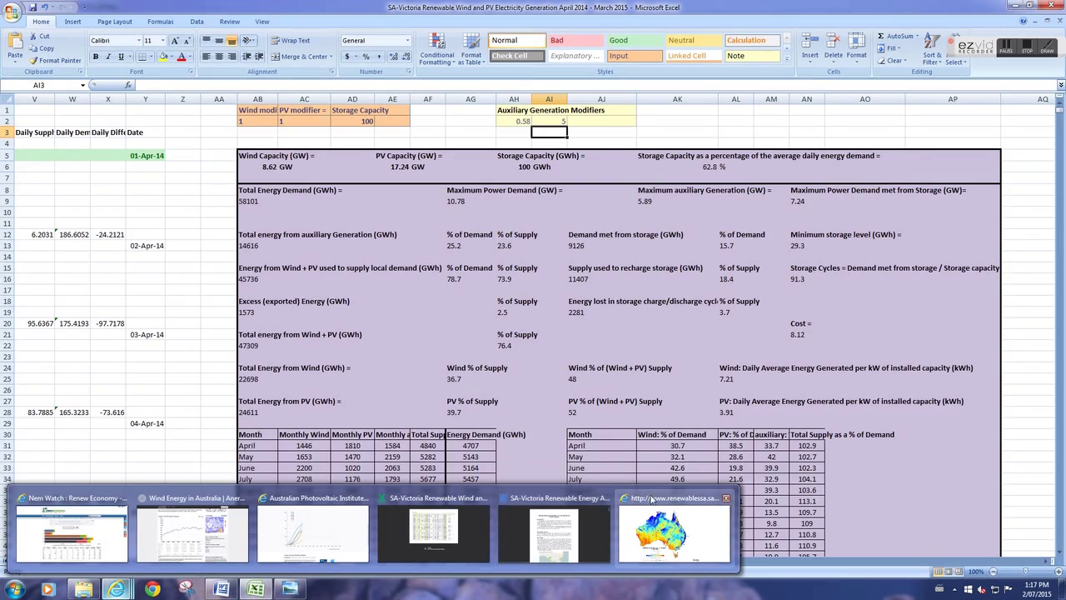
Bring up the Australian 80 m wind speed map, then the NEM transmission infrastructure map
left_click(653, 500)
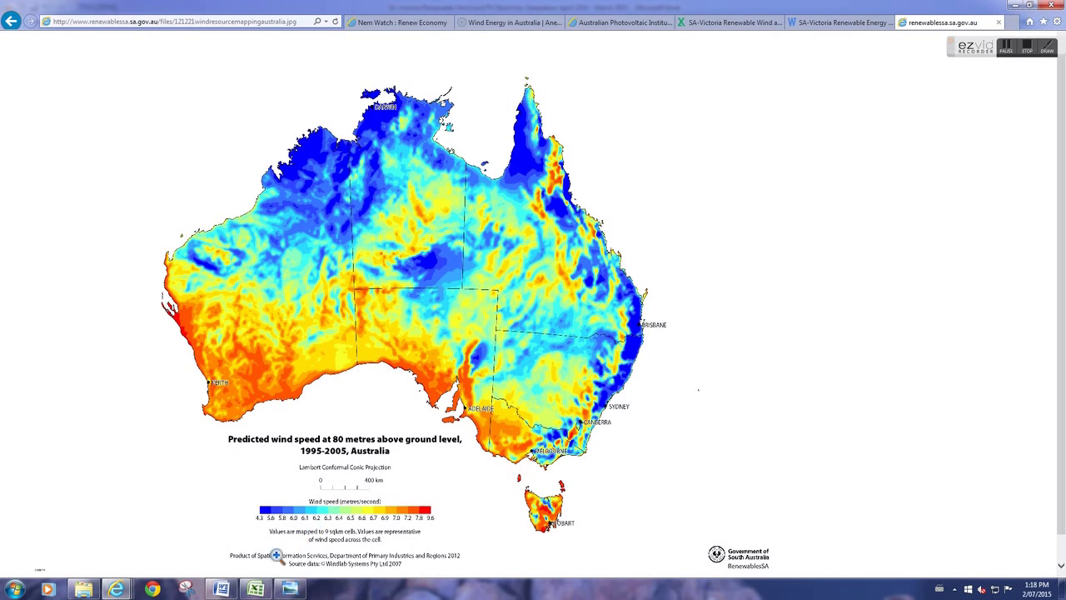
left_click(281, 593)
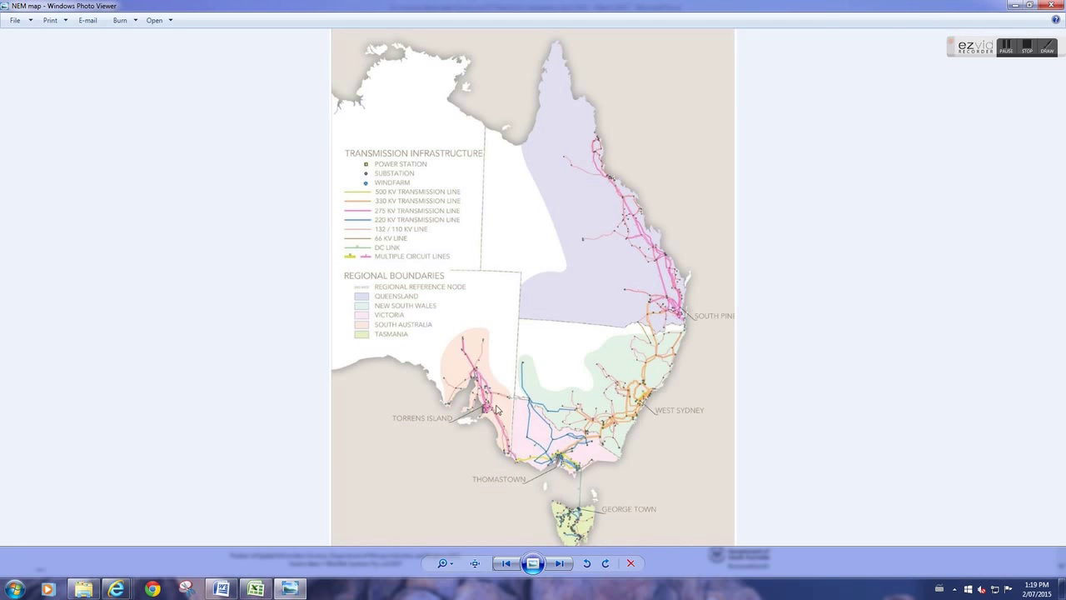
Return to Excel's 2014-2015 A hourly data at column A and select the wind value B5
left_click(259, 588)
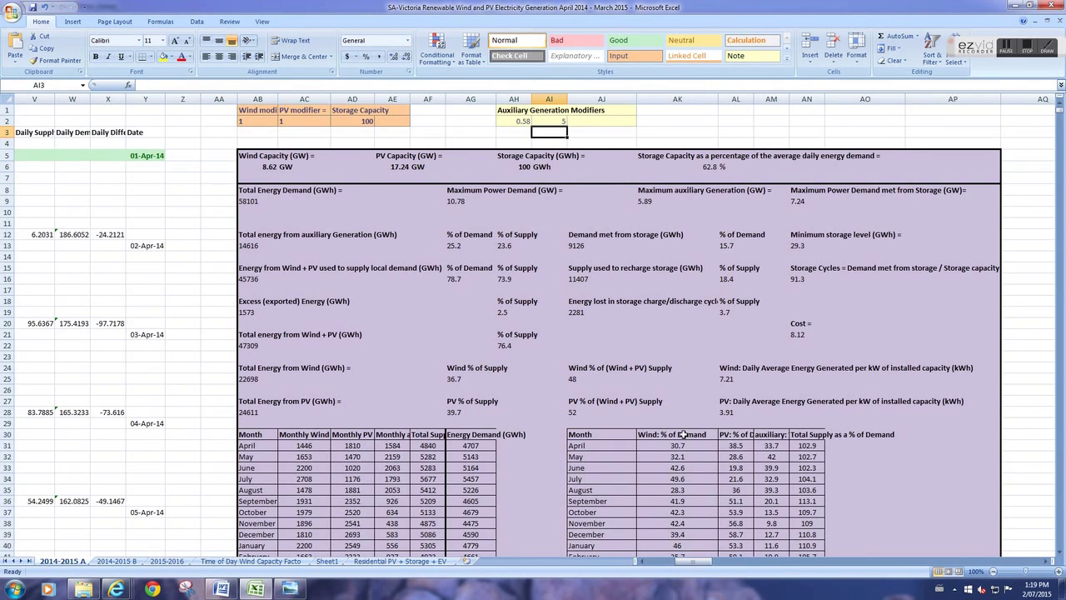
left_click_drag(704, 568, 669, 571)
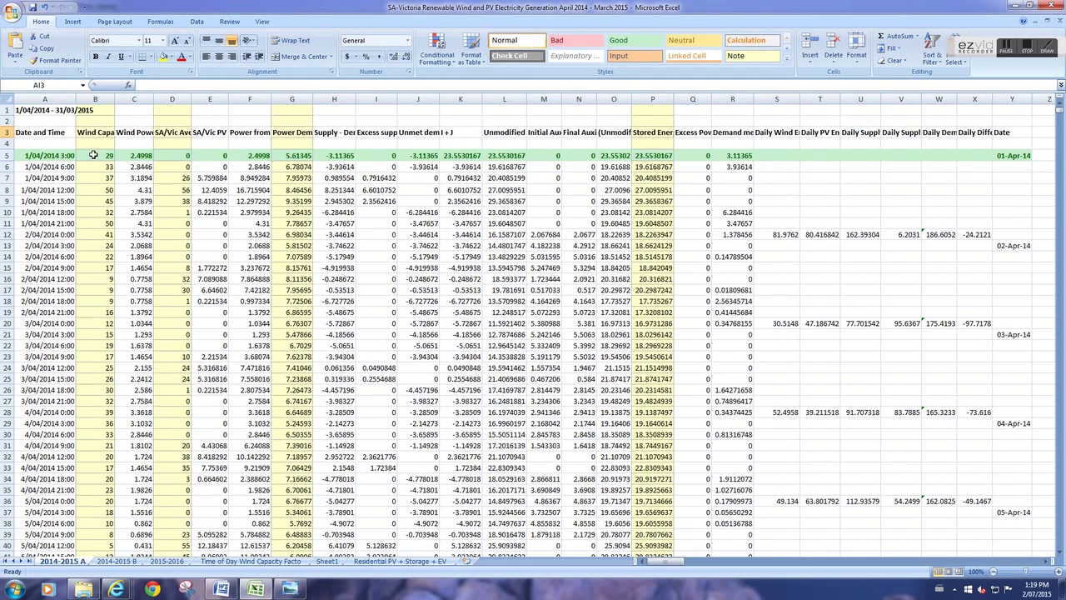
left_click(87, 155)
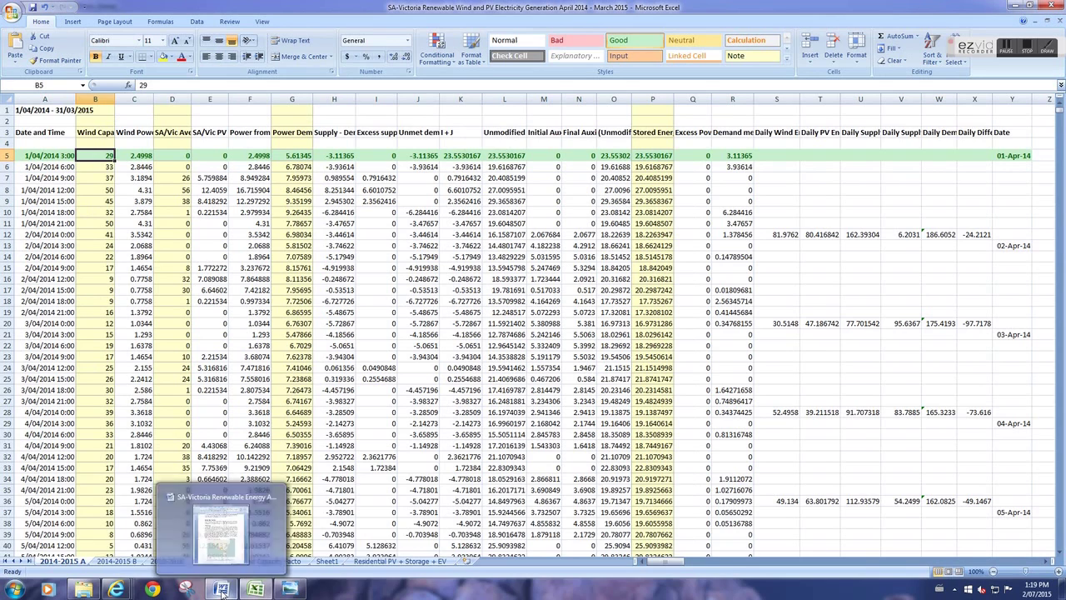
mouse_move(111, 589)
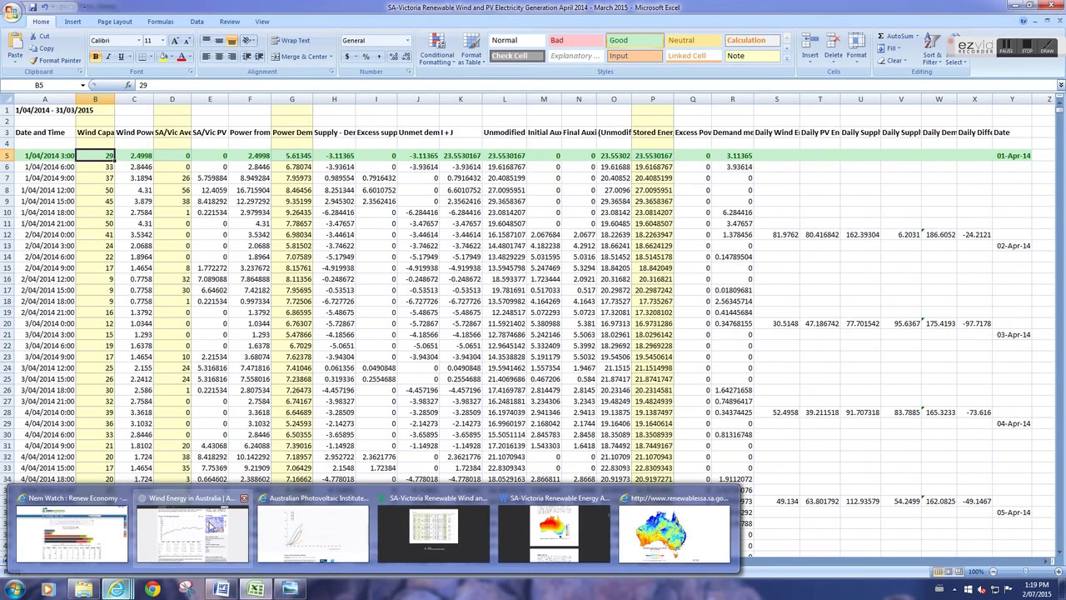
Scroll through Aneroid Energy's Wind Energy in Australia production chart
left_click(204, 512)
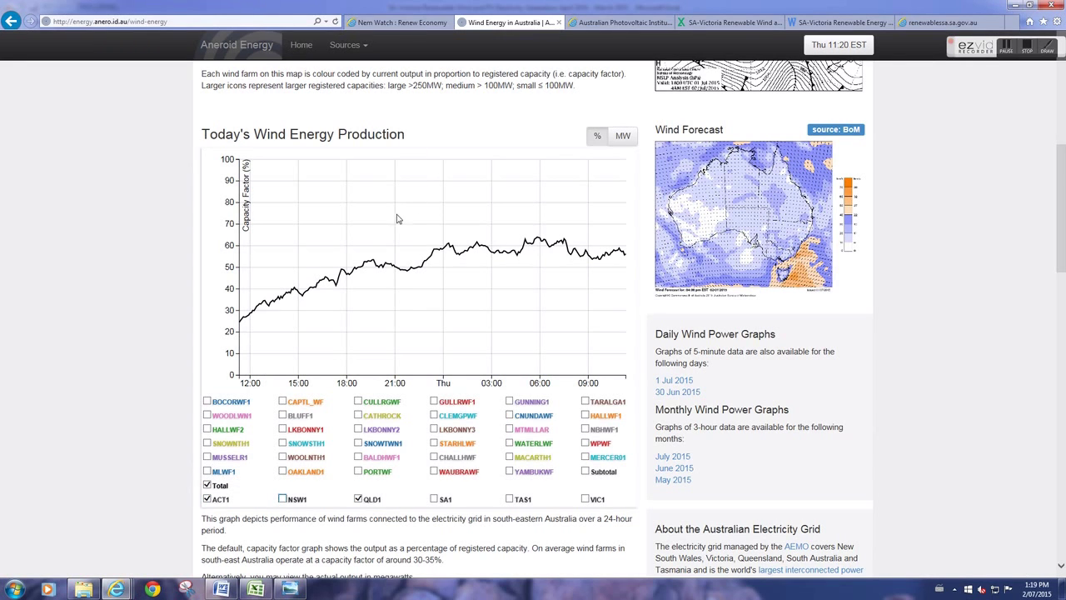
scroll(930, 312, "up", 4)
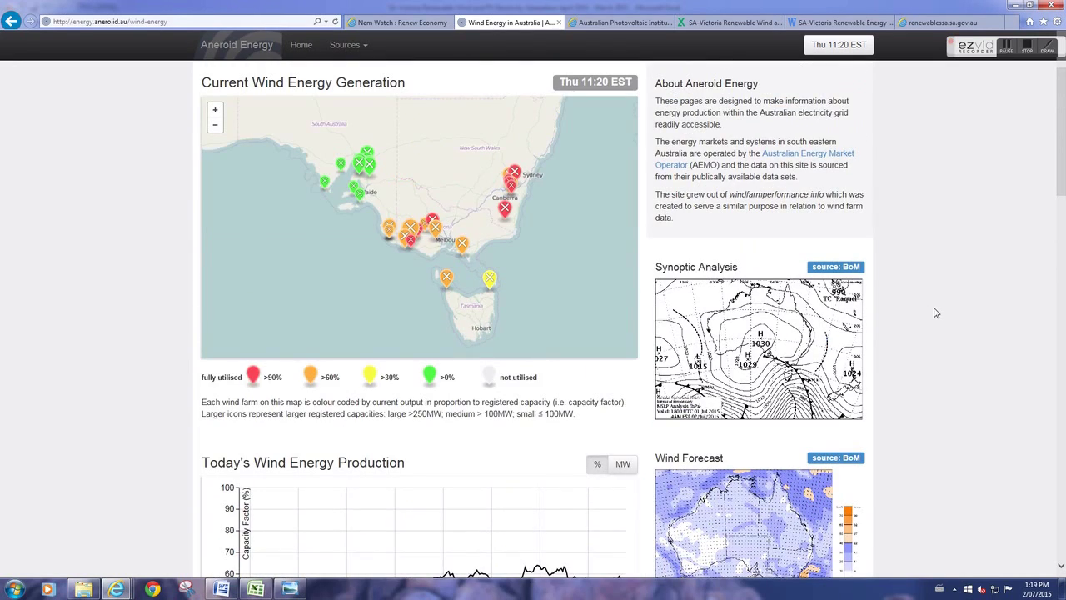
scroll(935, 312, "up", 1)
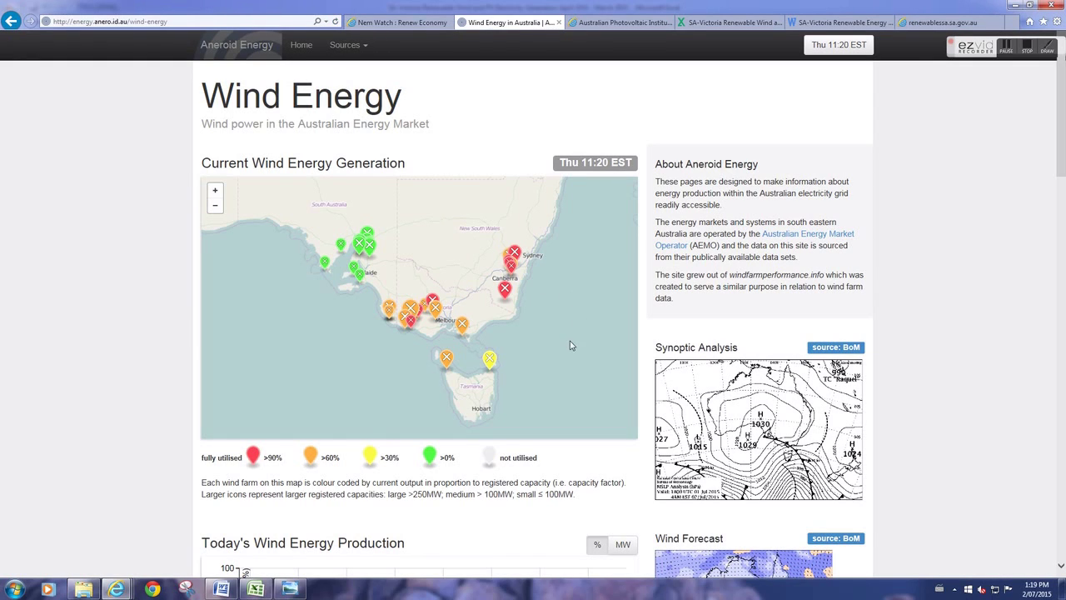
scroll(569, 342, "up", 1)
scroll(569, 342, "down", 1)
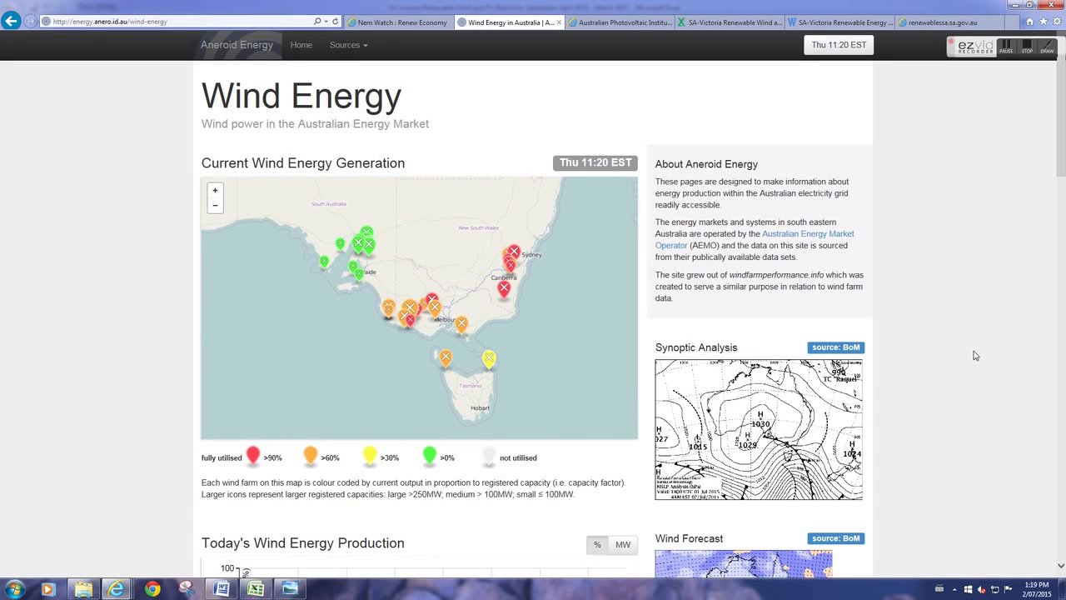
scroll(485, 287, "up", 1)
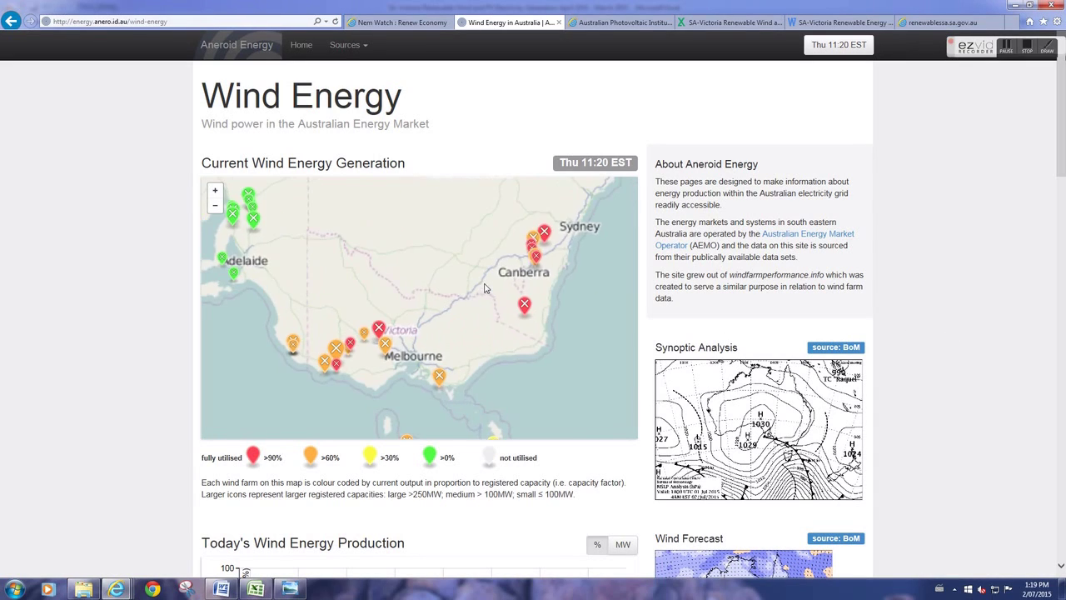
scroll(486, 288, "down", 2)
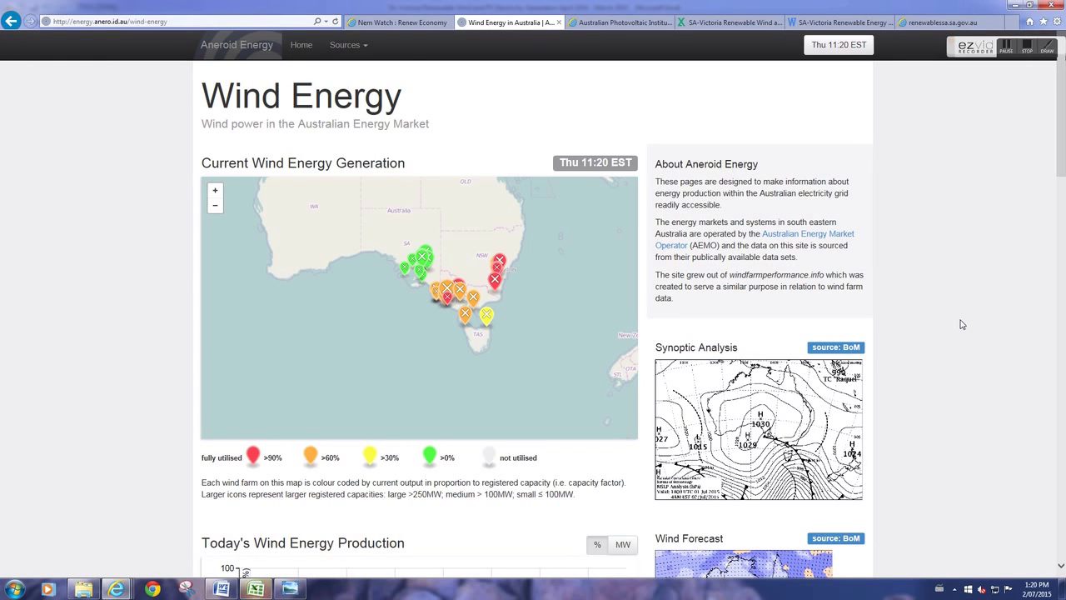
scroll(962, 324, "down", 1)
scroll(962, 324, "down", 2)
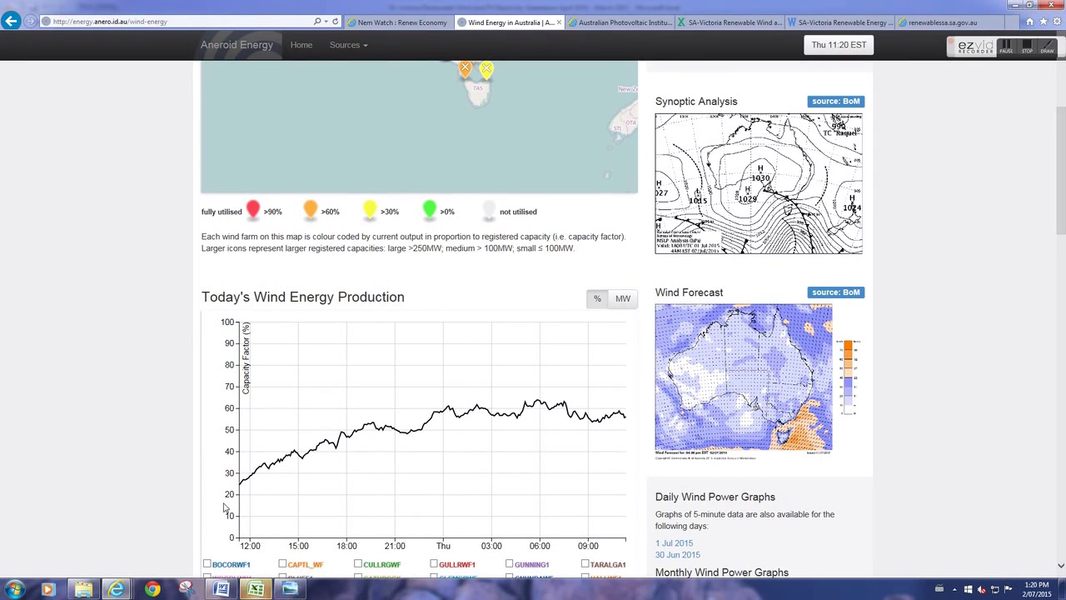
Dismiss Excel's error message, then return to review the wind production page further
left_click(258, 590)
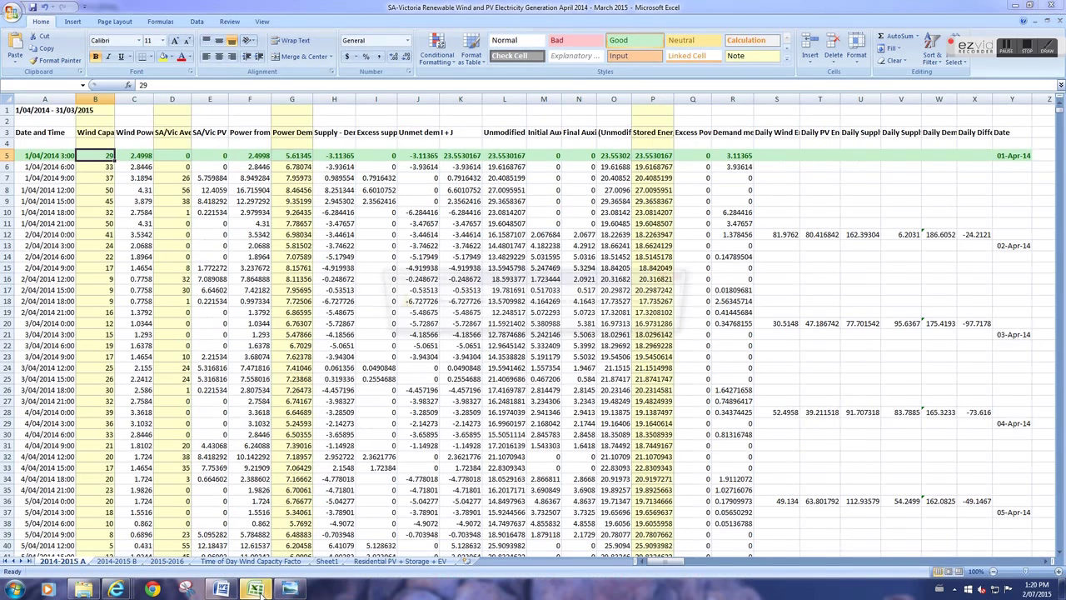
key("Return")
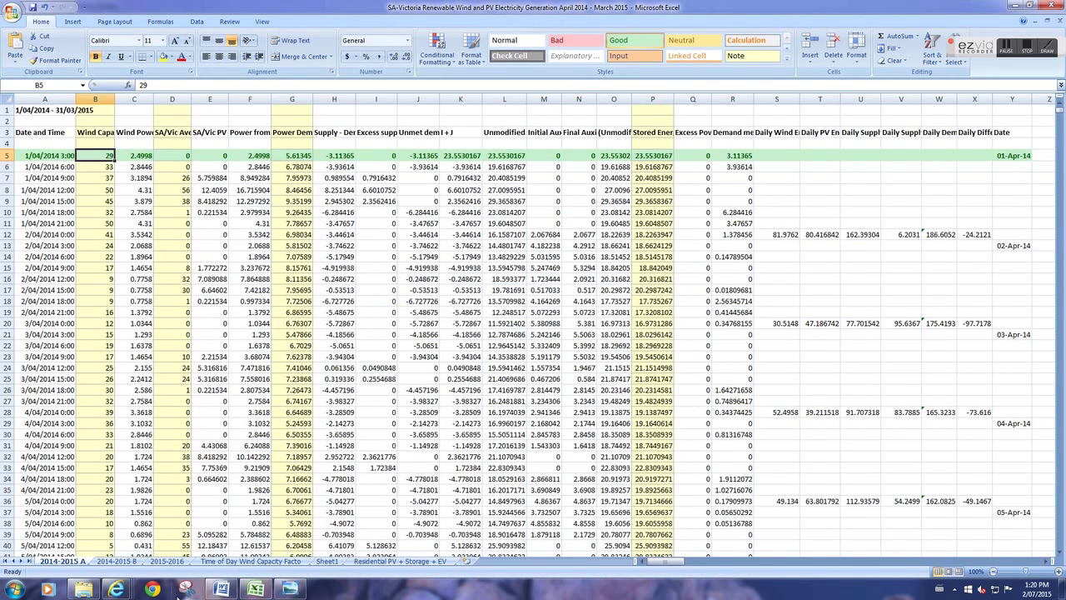
mouse_move(117, 588)
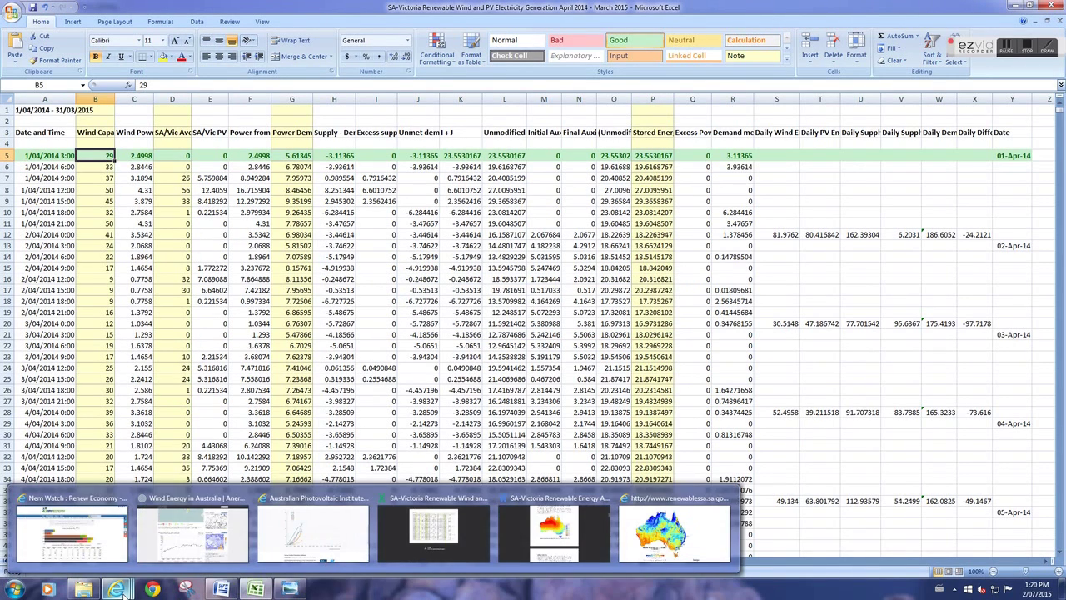
left_click(190, 510)
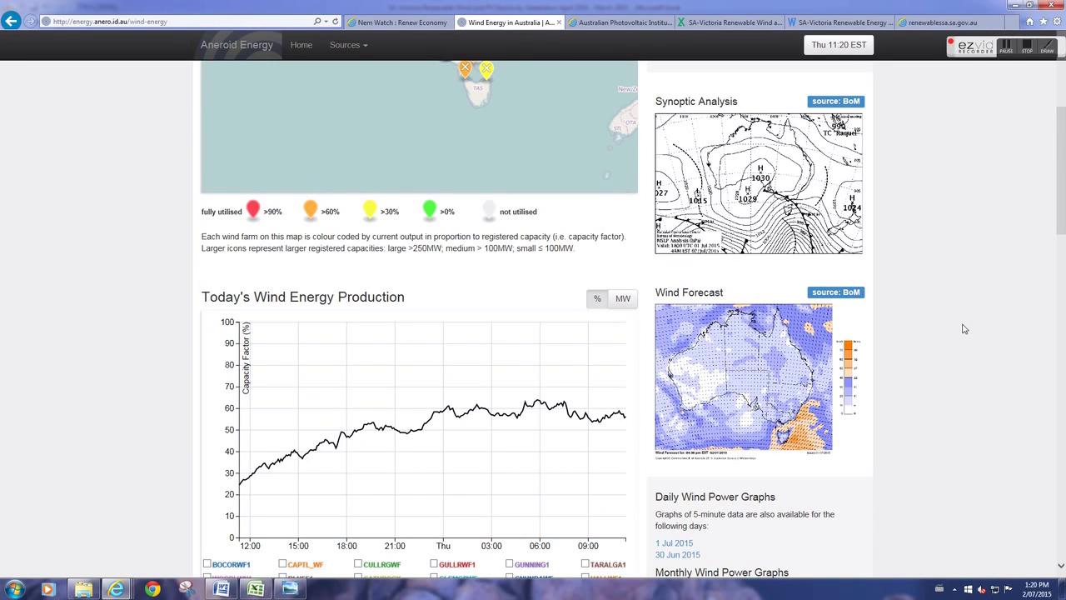
scroll(966, 327, "up", 2)
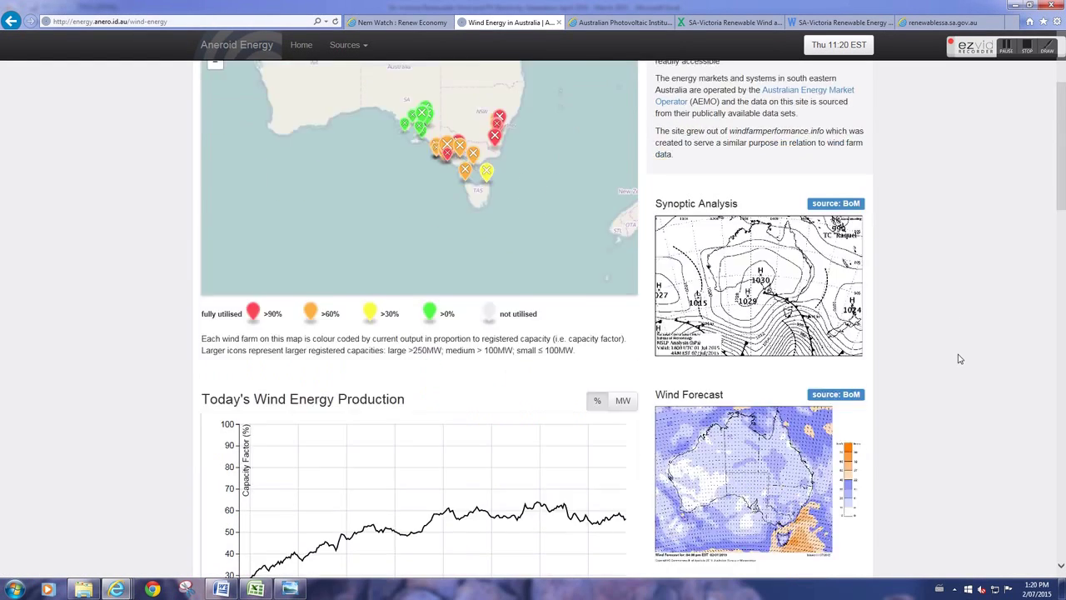
scroll(958, 359, "down", 2)
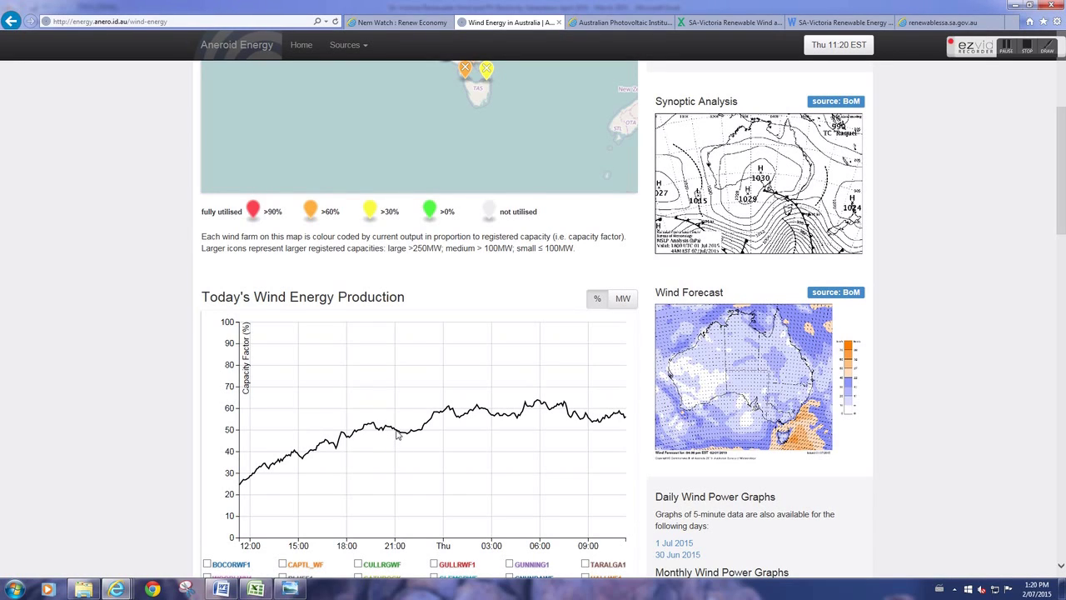
scroll(1015, 350, "down", 3)
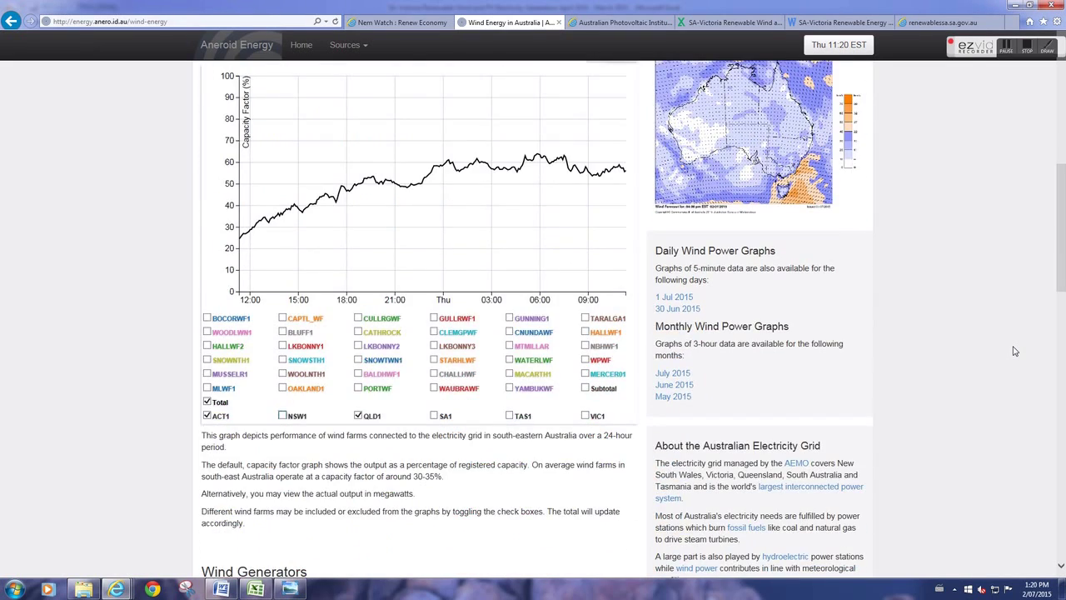
scroll(1014, 351, "up", 5)
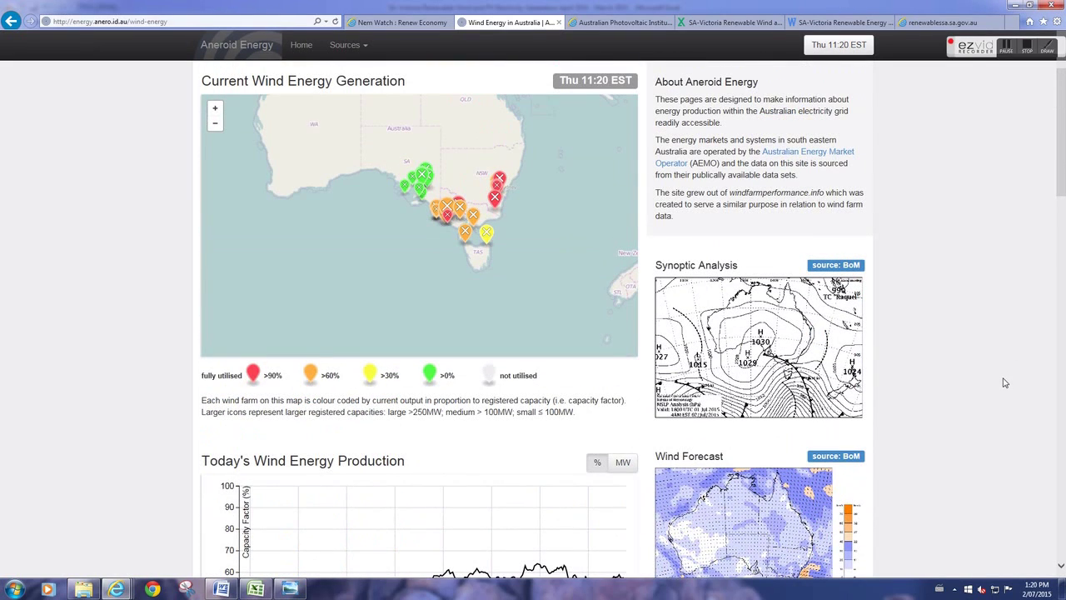
scroll(1004, 382, "up", 1)
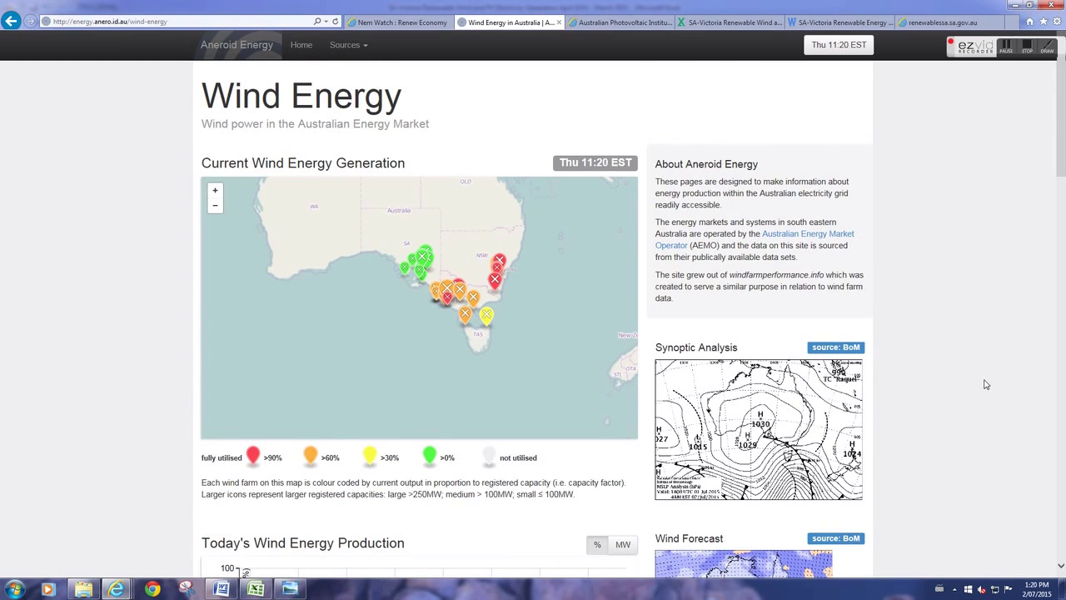
scroll(986, 384, "down", 4)
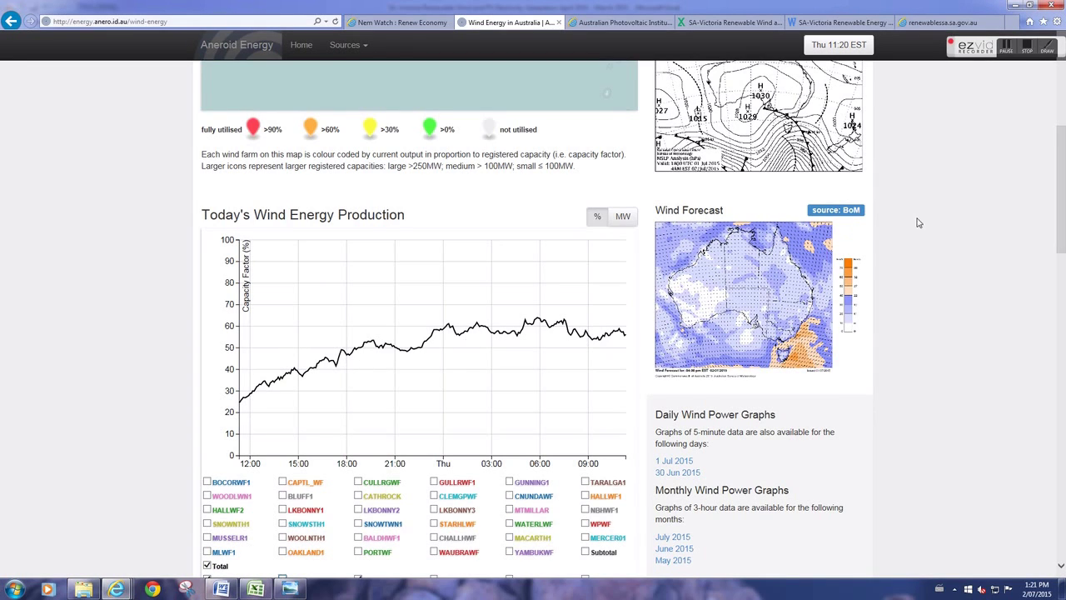
scroll(952, 235, "up", 4)
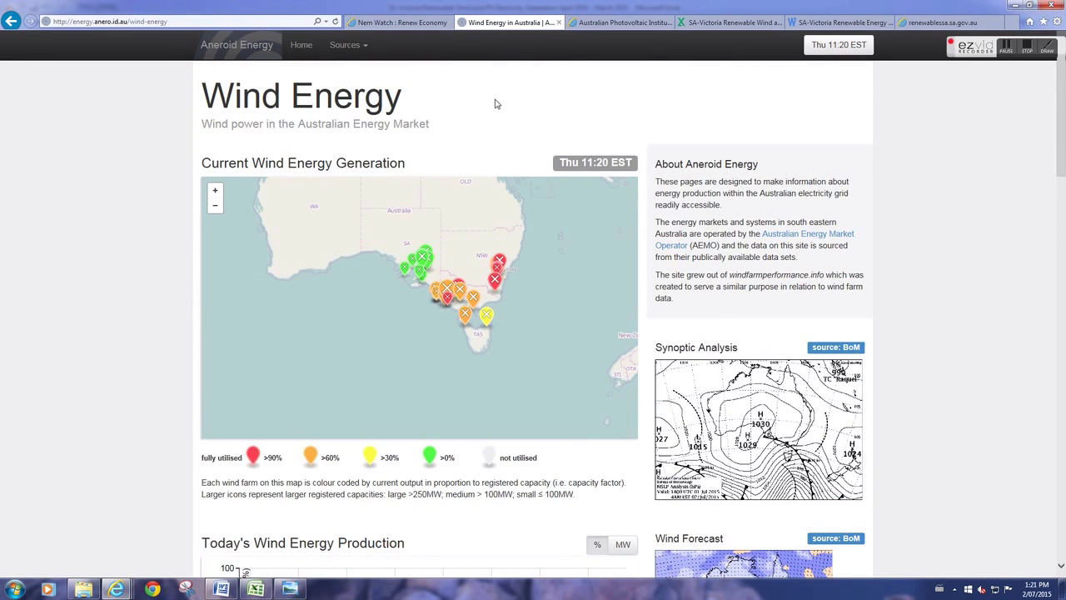
Back in Excel, inspect the value in cell D7
left_click(256, 589)
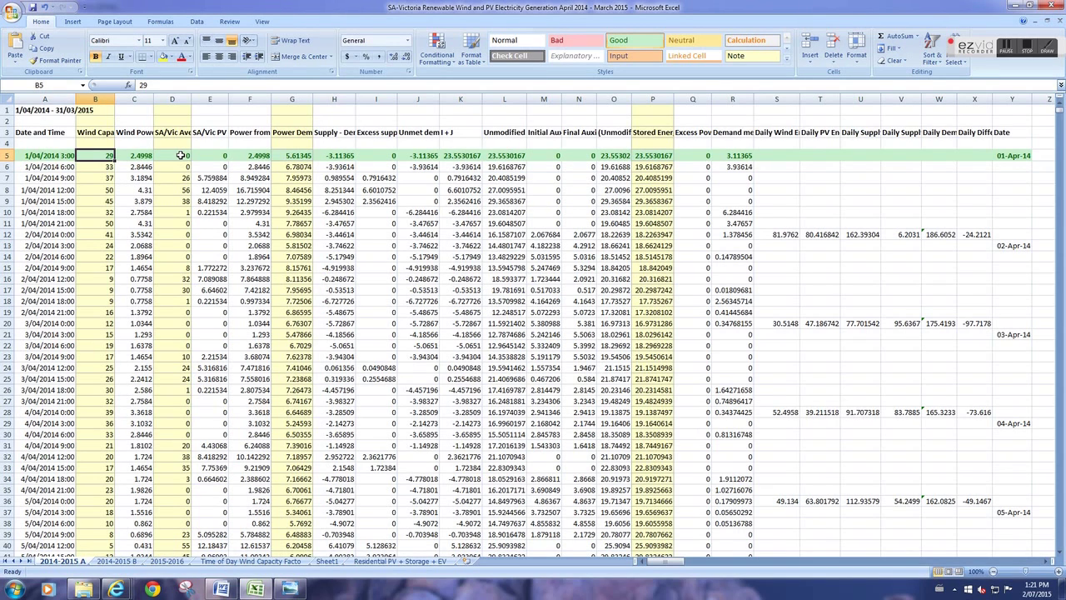
left_click(178, 177)
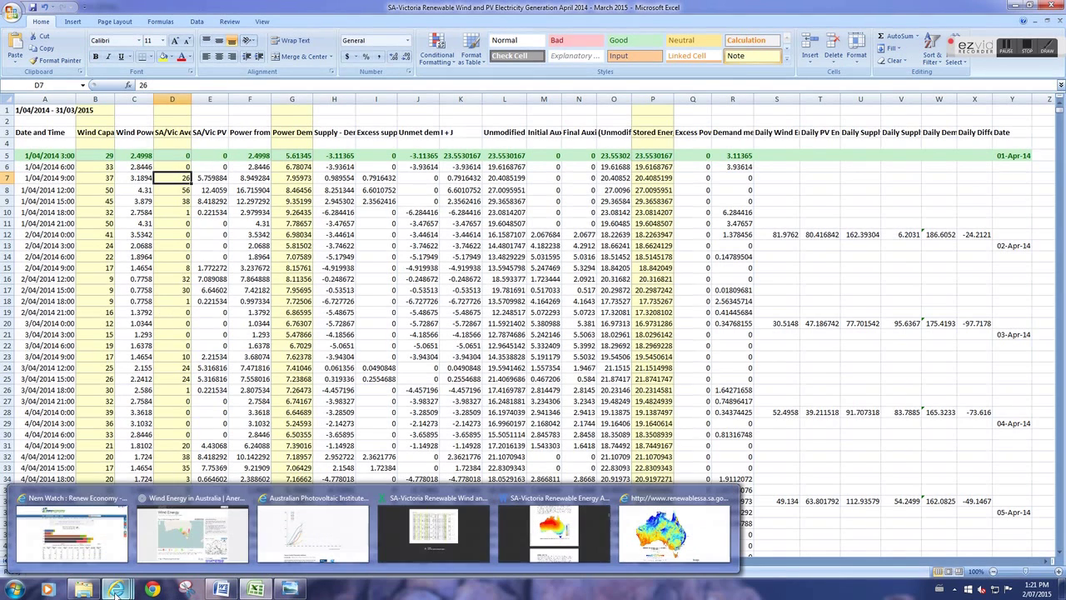
mouse_move(124, 590)
left_click(277, 513)
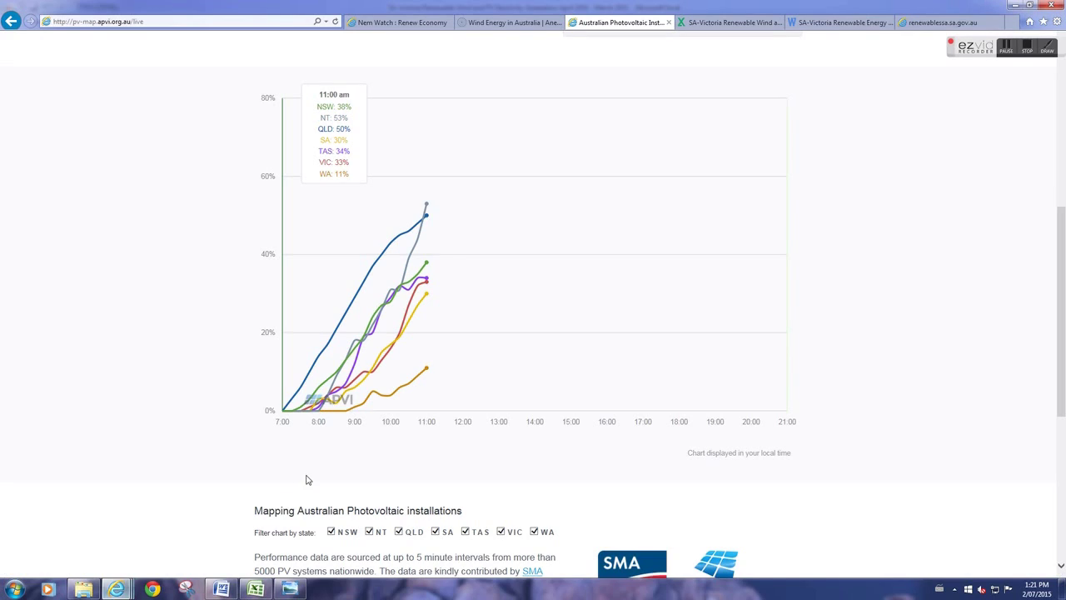
scroll(938, 310, "up", 5)
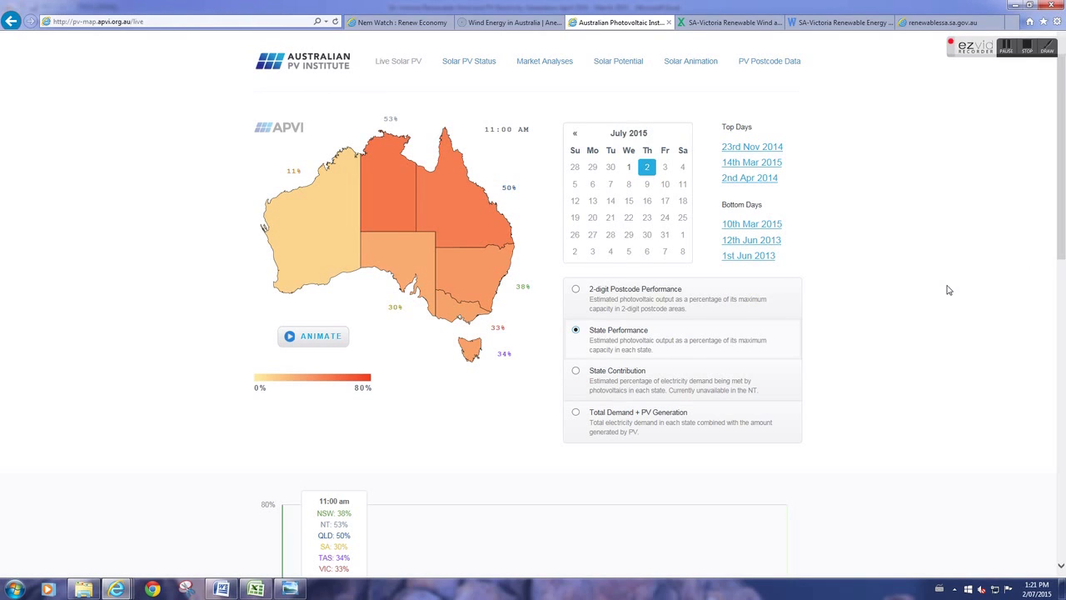
scroll(947, 289, "down", 3)
scroll(948, 289, "down", 2)
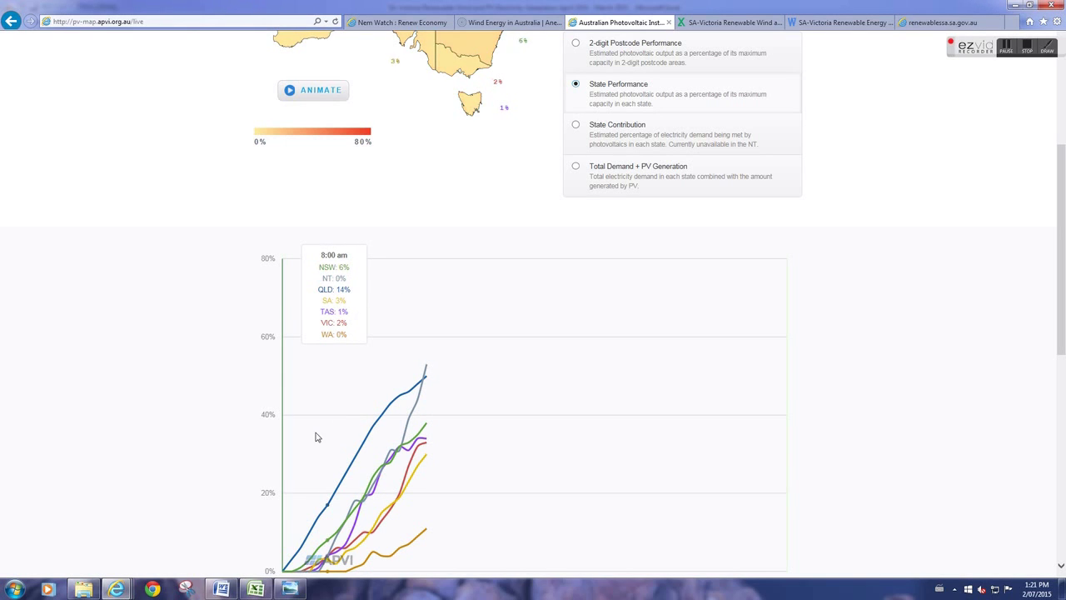
scroll(930, 308, "up", 3)
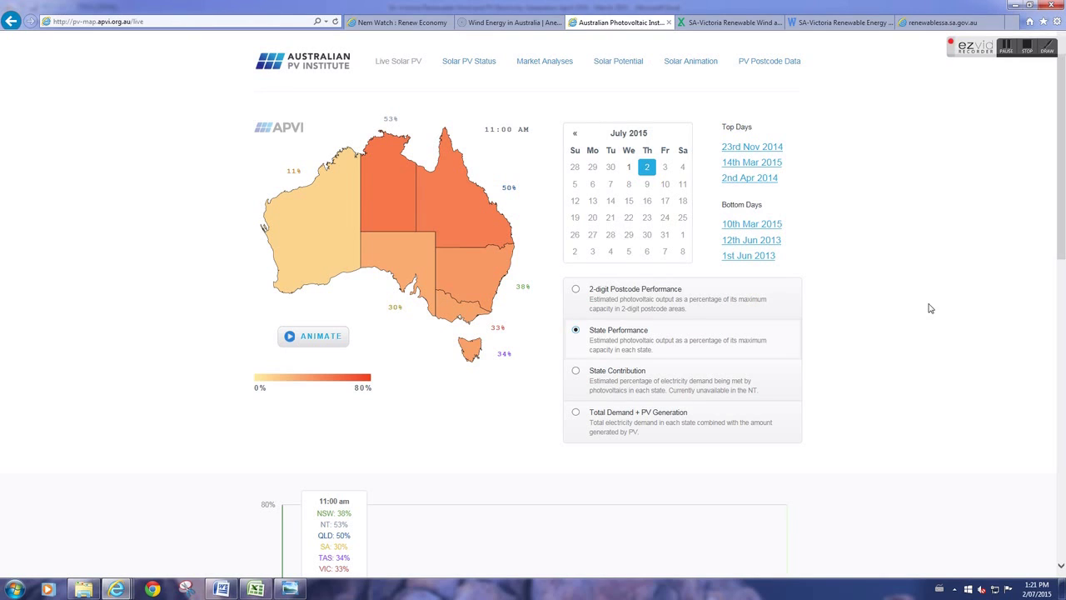
scroll(919, 405, "down", 4)
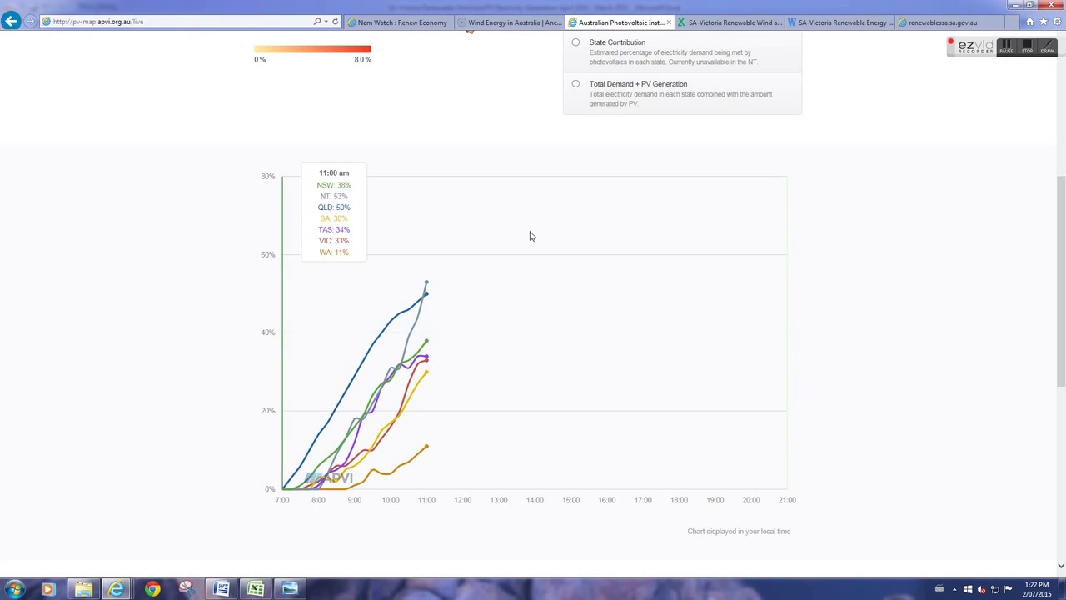
scroll(532, 236, "up", 1)
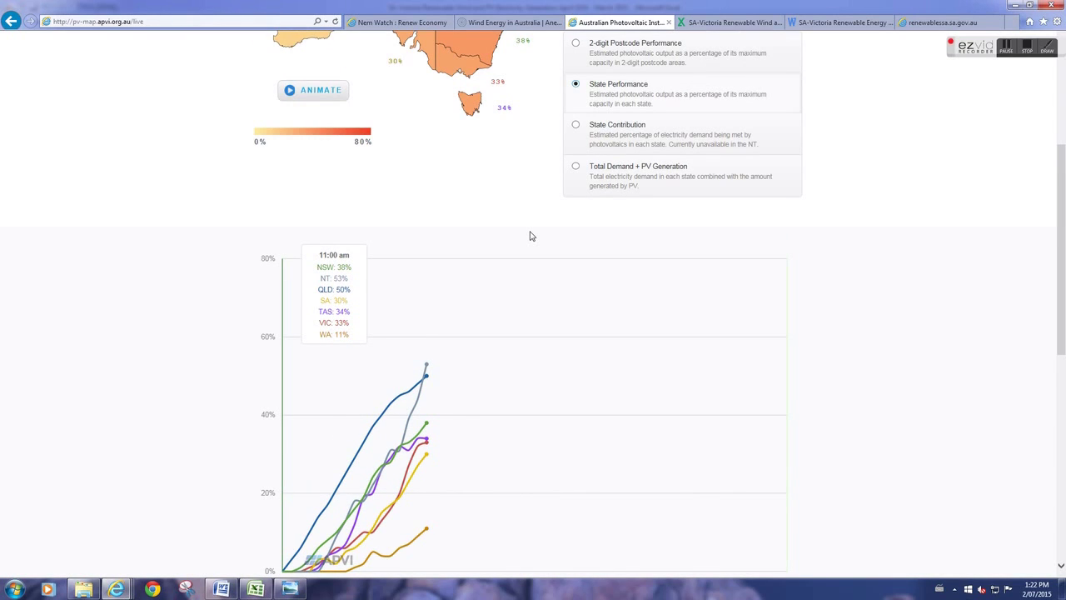
scroll(531, 236, "down", 1)
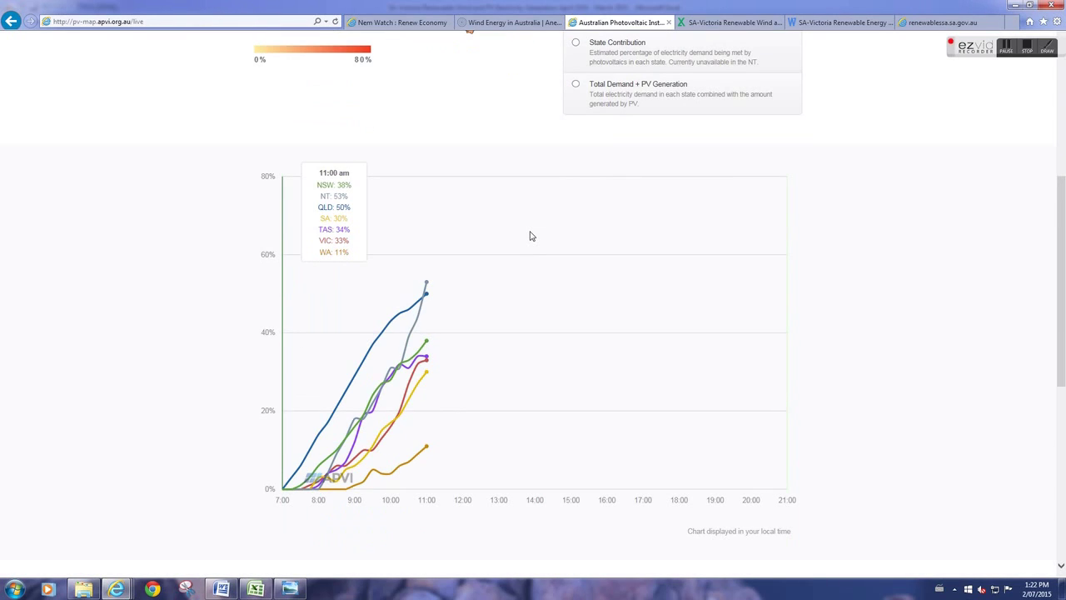
scroll(530, 236, "up", 4)
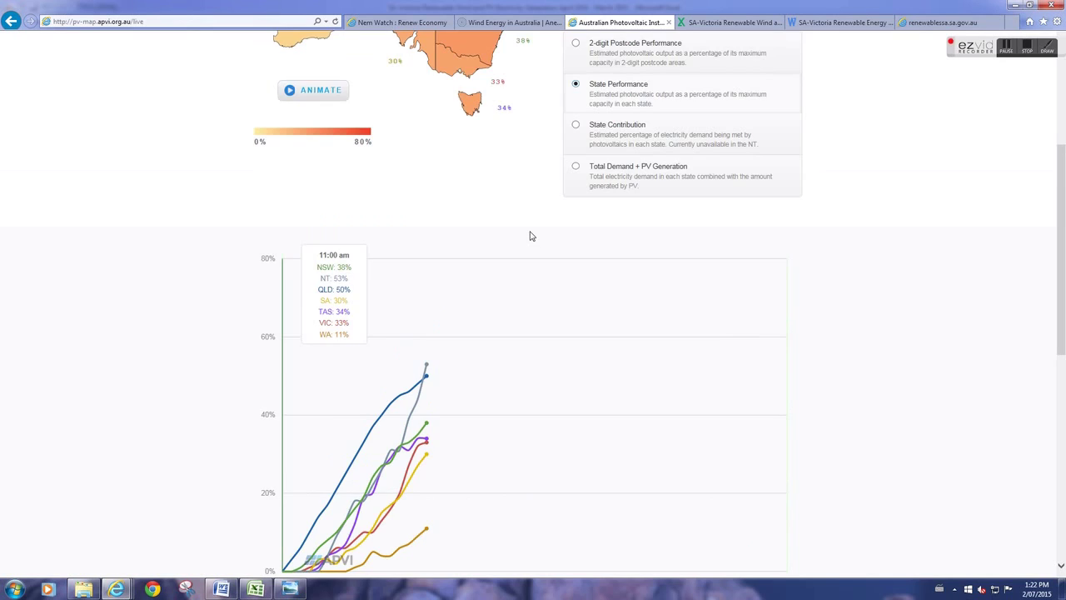
scroll(530, 241, "down", 4)
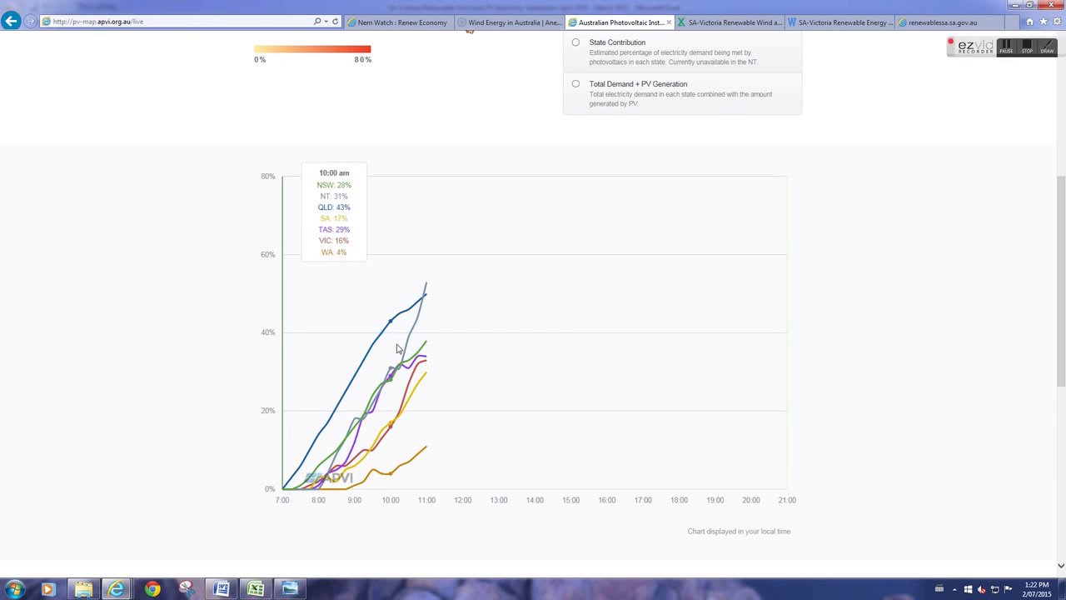
scroll(530, 261, "up", 1)
scroll(530, 260, "up", 4)
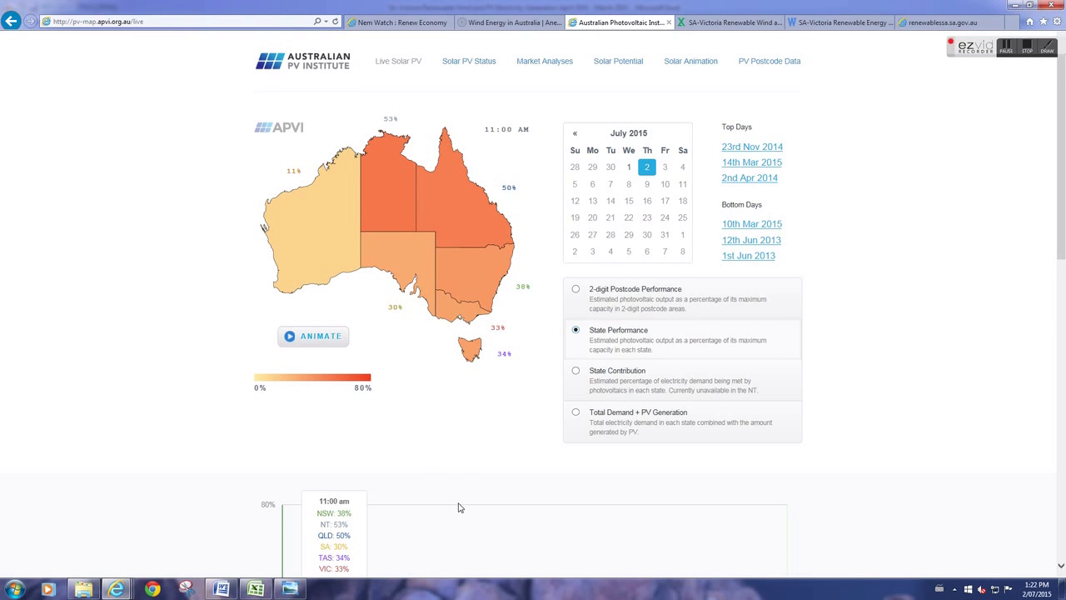
scroll(455, 512, "down", 1)
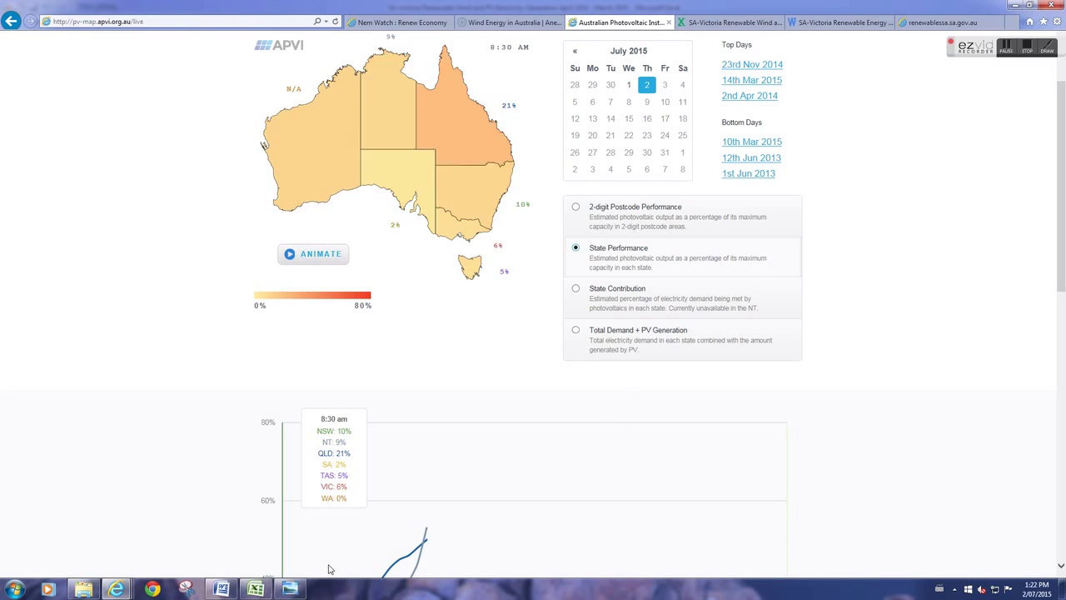
left_click(256, 589)
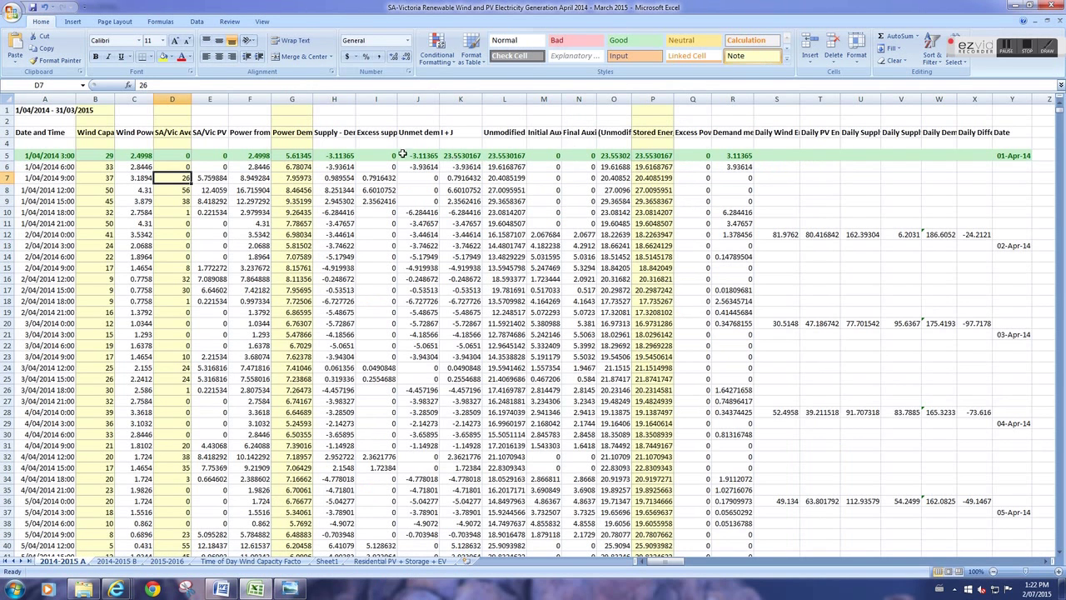
Try wind modifier values 0.35 and 0.4 in AB2, then restore it to 1
left_click(1047, 564)
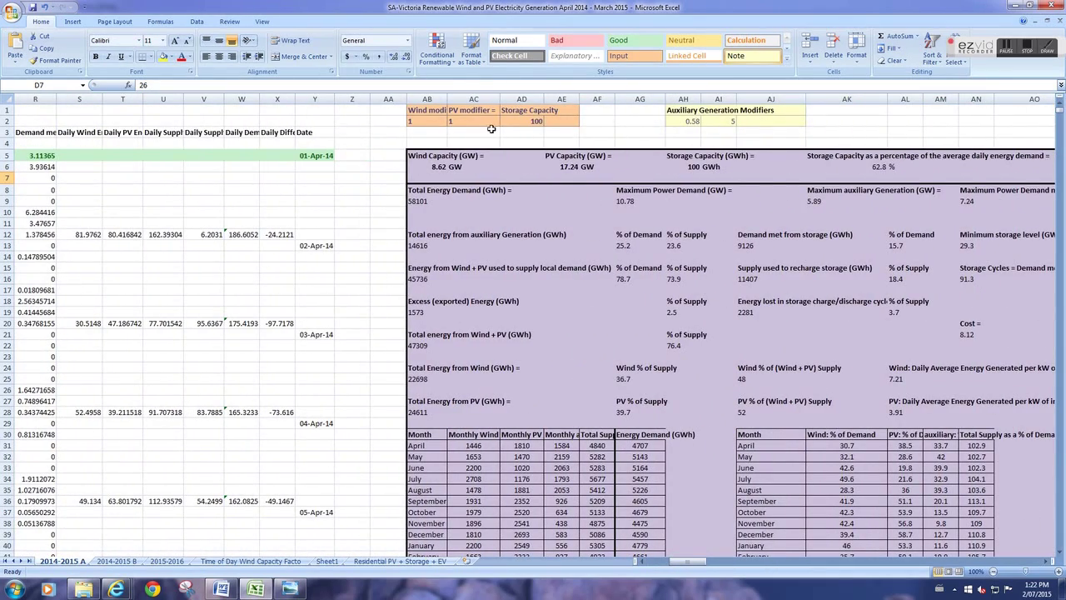
left_click(424, 120)
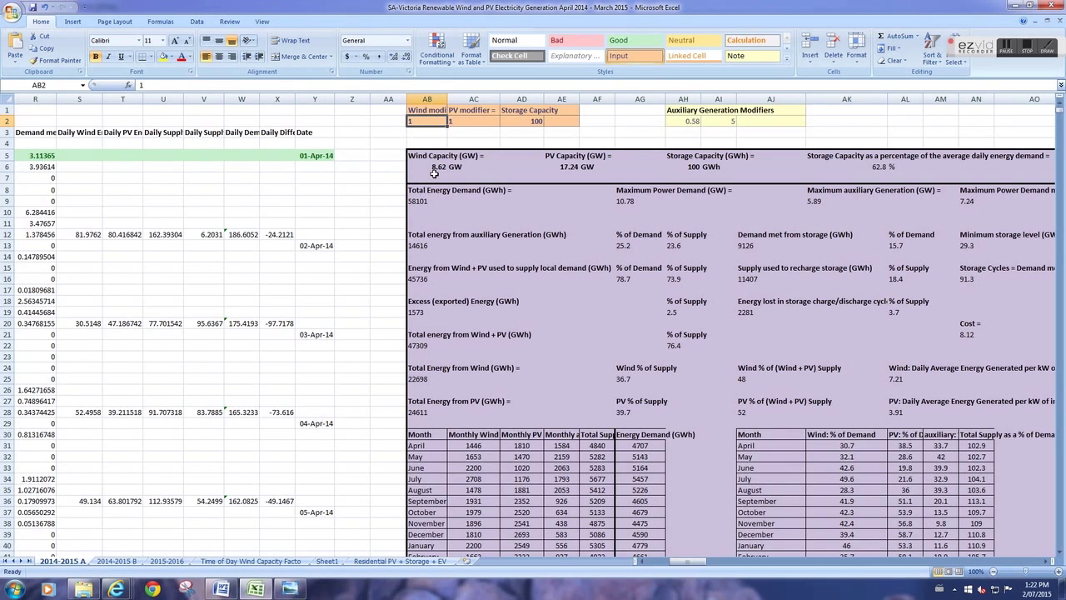
type(".35")
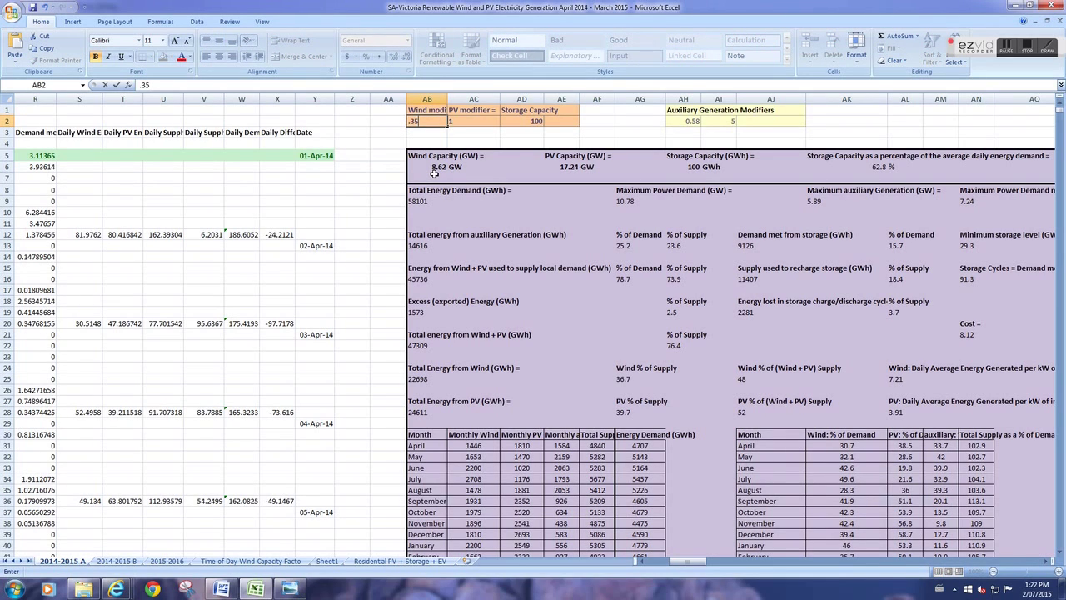
key("Return")
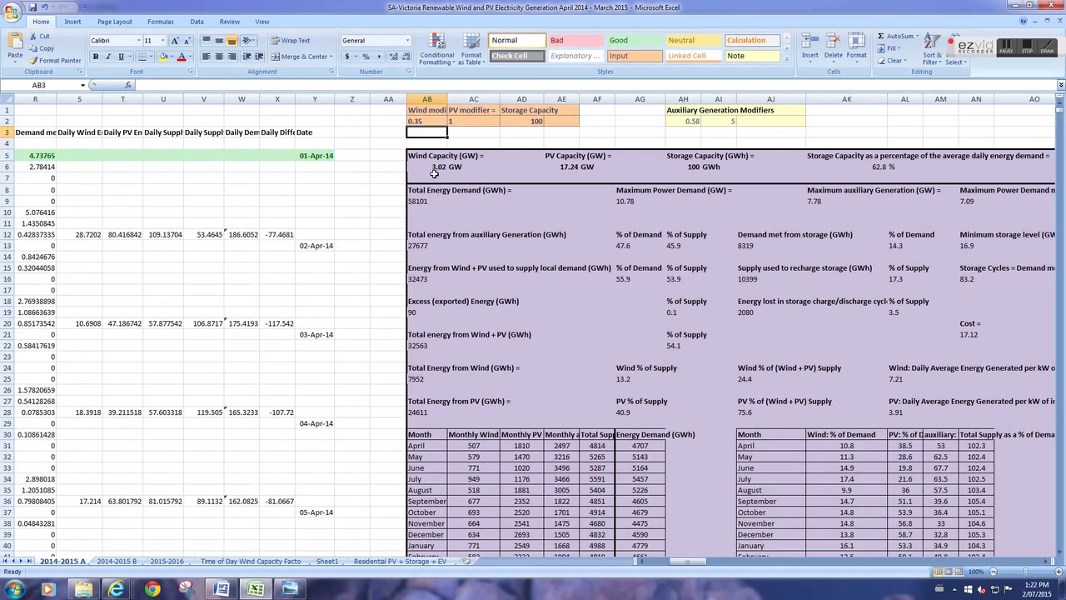
key("Up")
type(".")
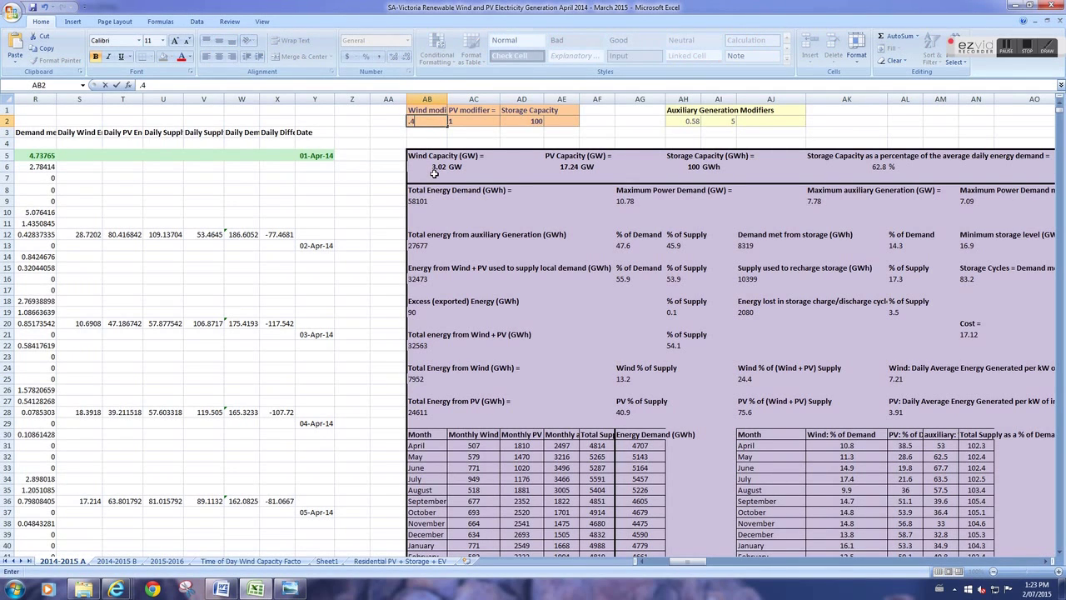
key("Return")
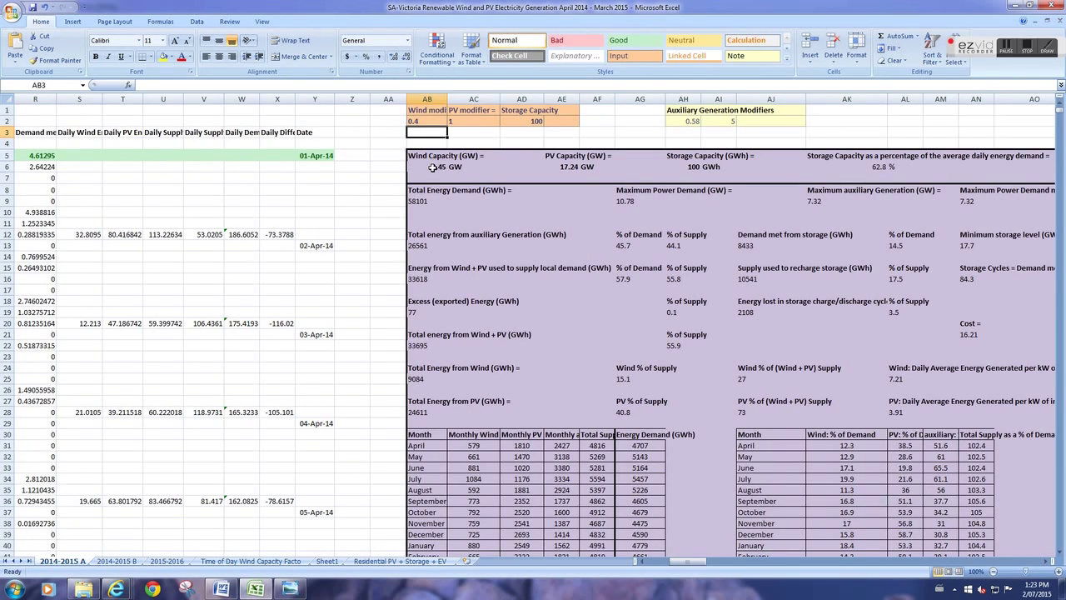
left_click(423, 120)
type("1")
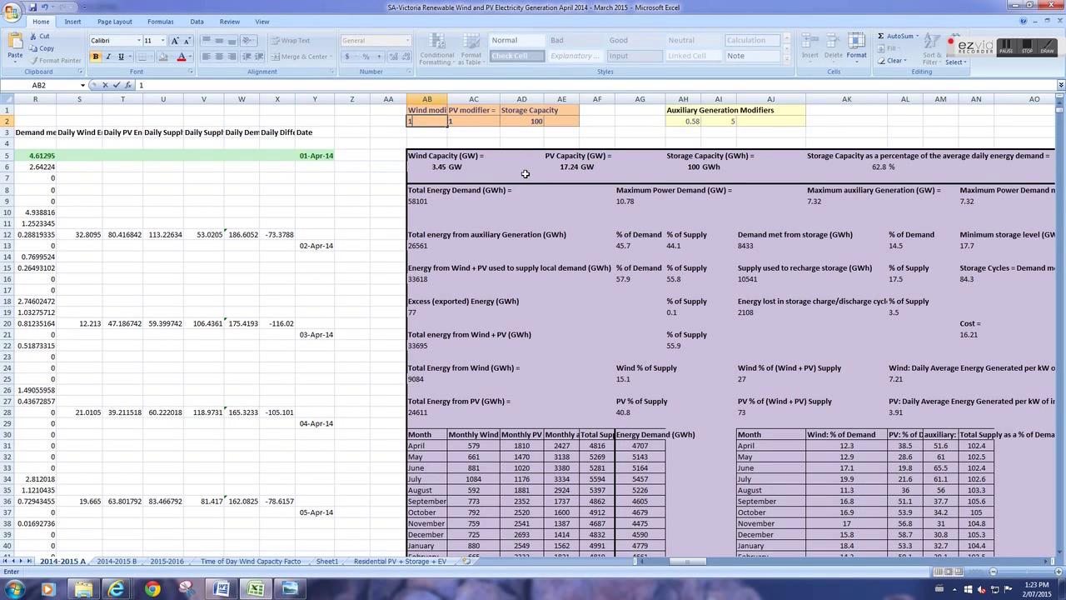
key("Return")
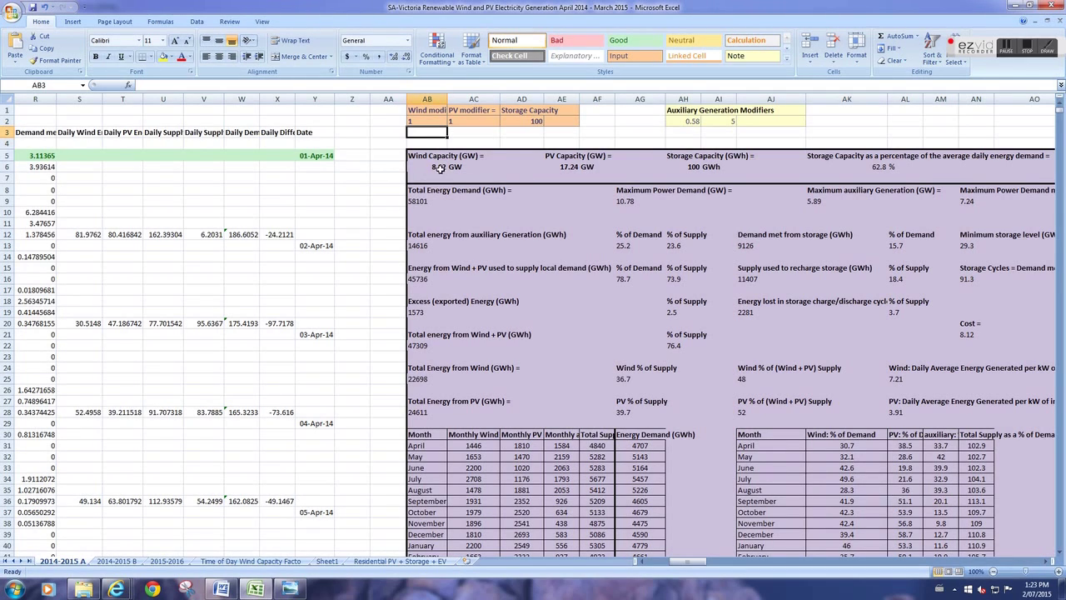
left_click(488, 122)
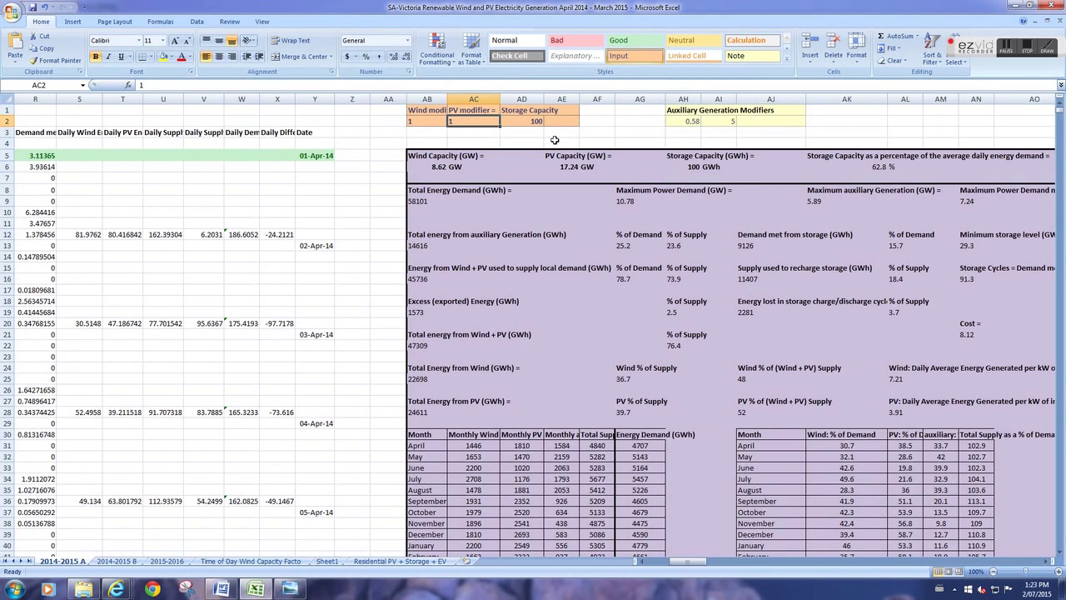
type("0.1")
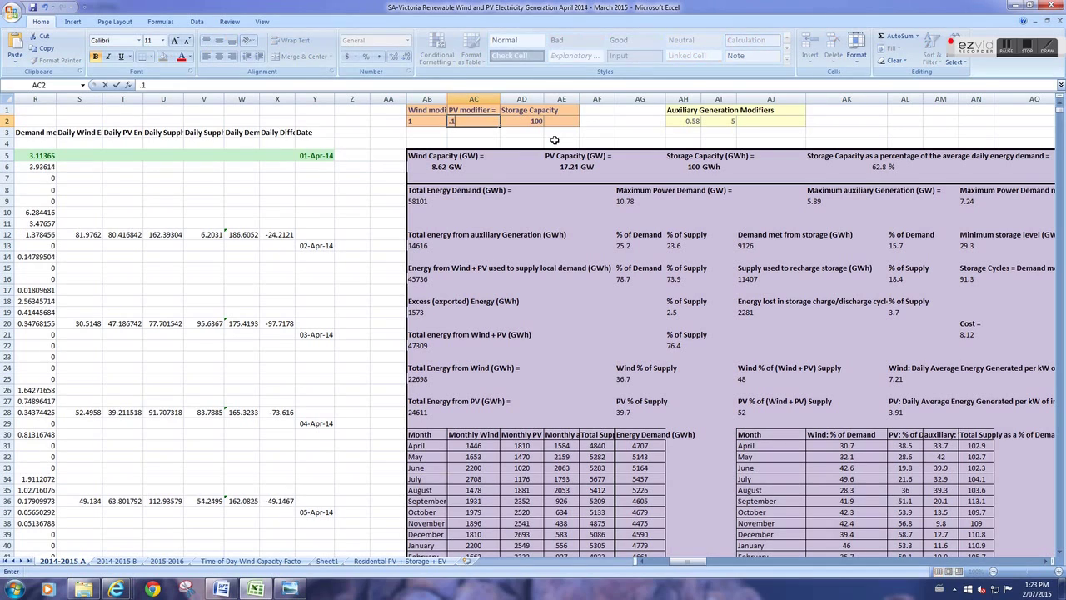
key("Return")
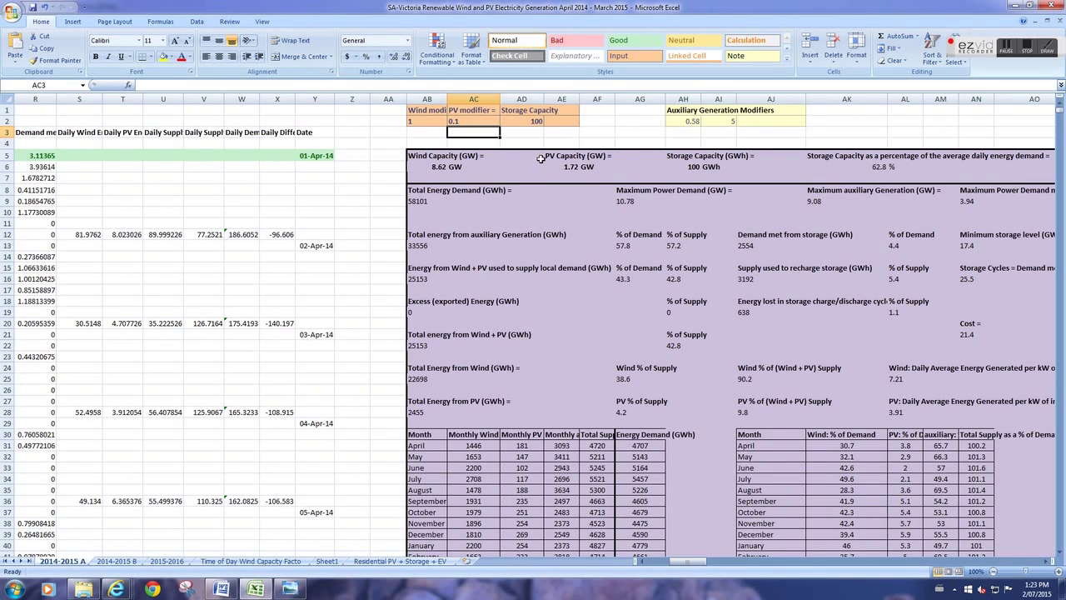
left_click(470, 120)
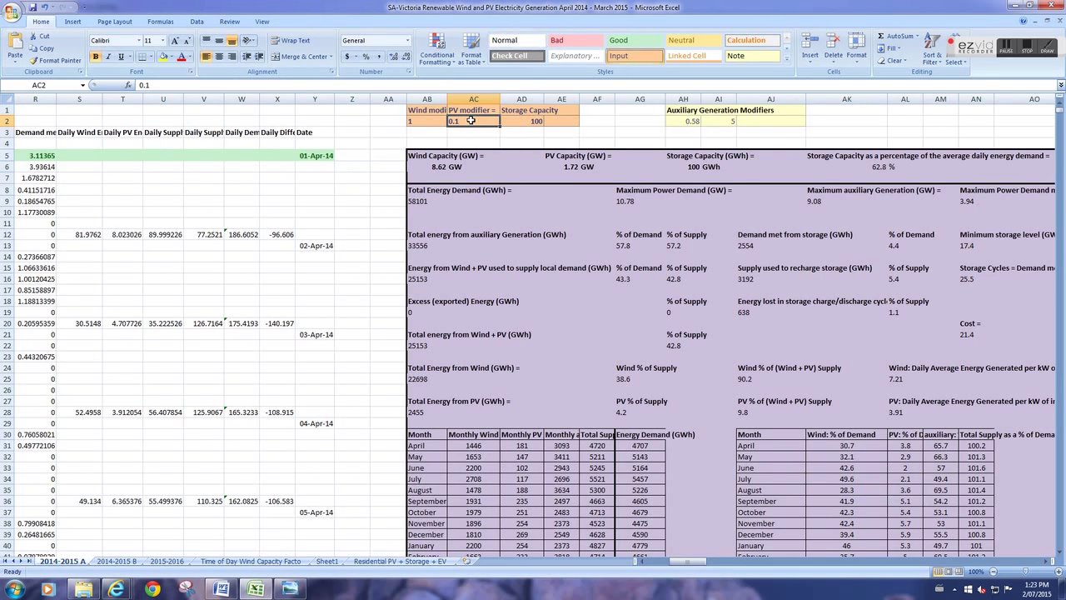
type("1")
key("Return")
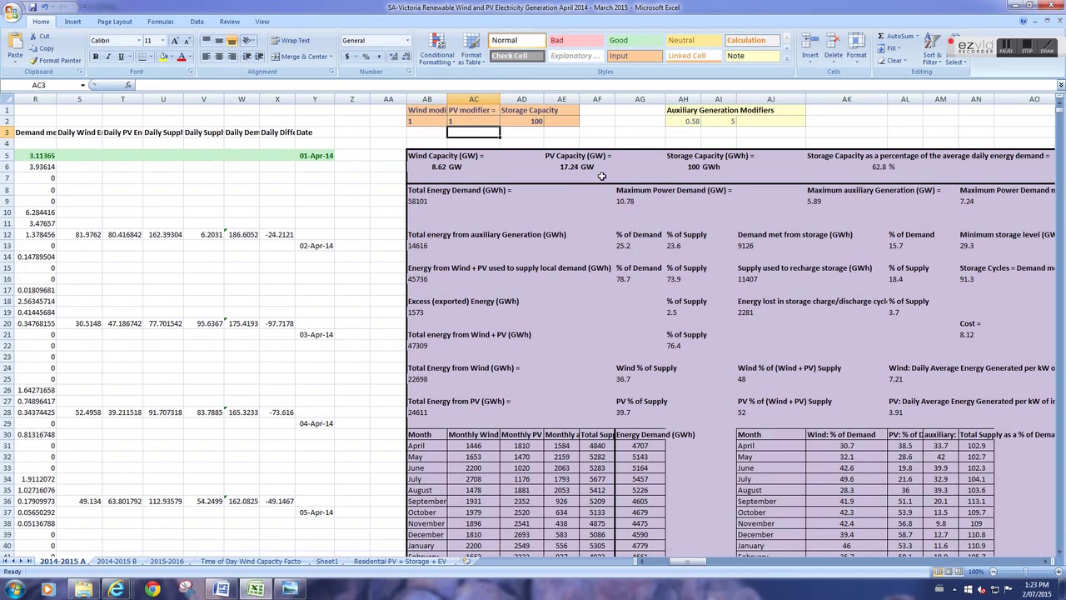
left_click(531, 122)
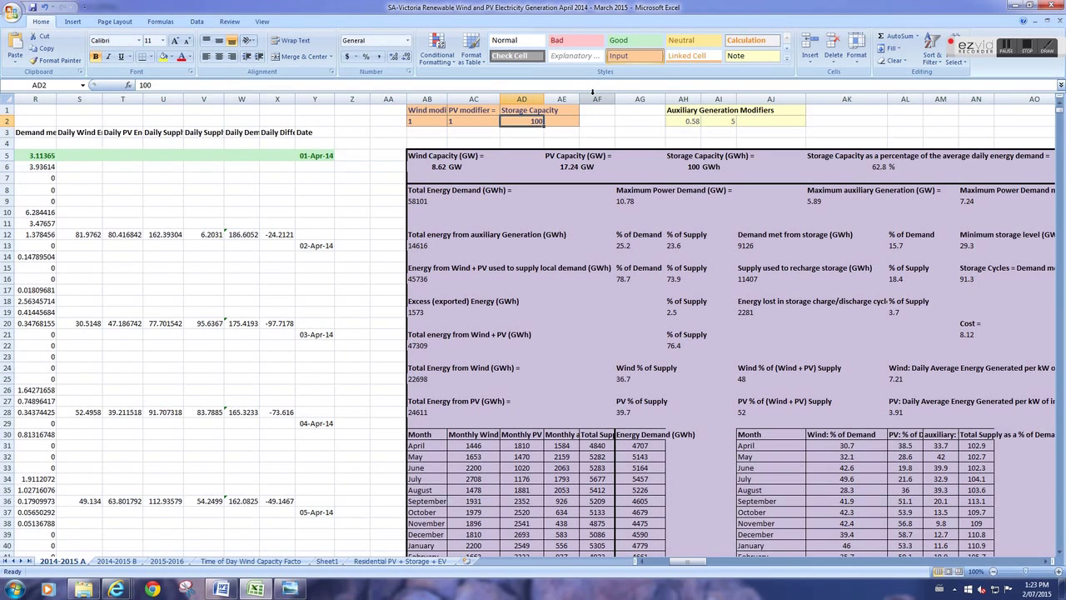
type("0")
key("Return")
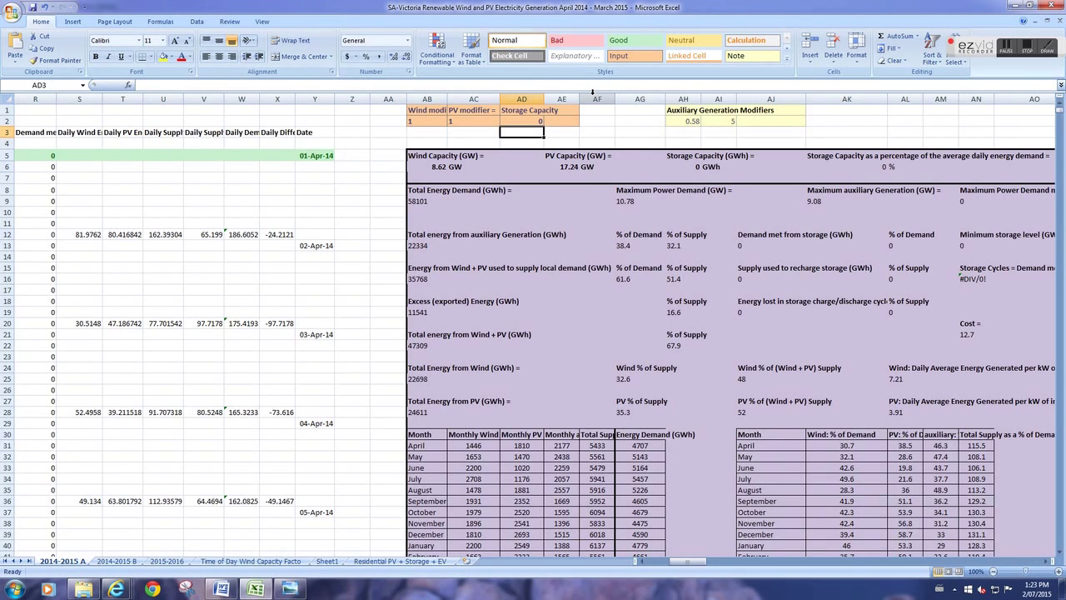
key("Up")
type("1")
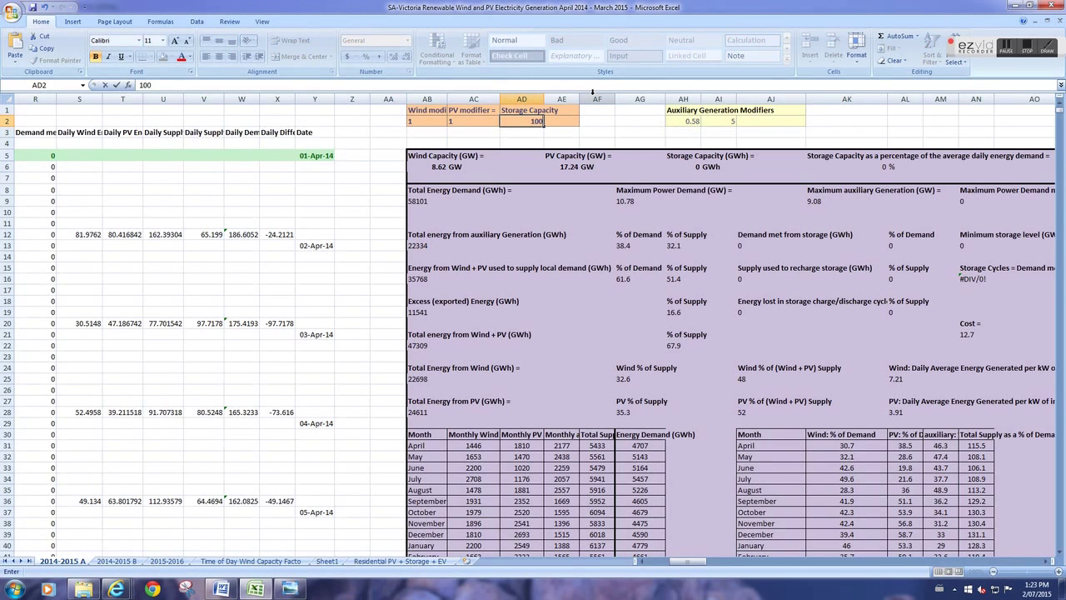
key("Return")
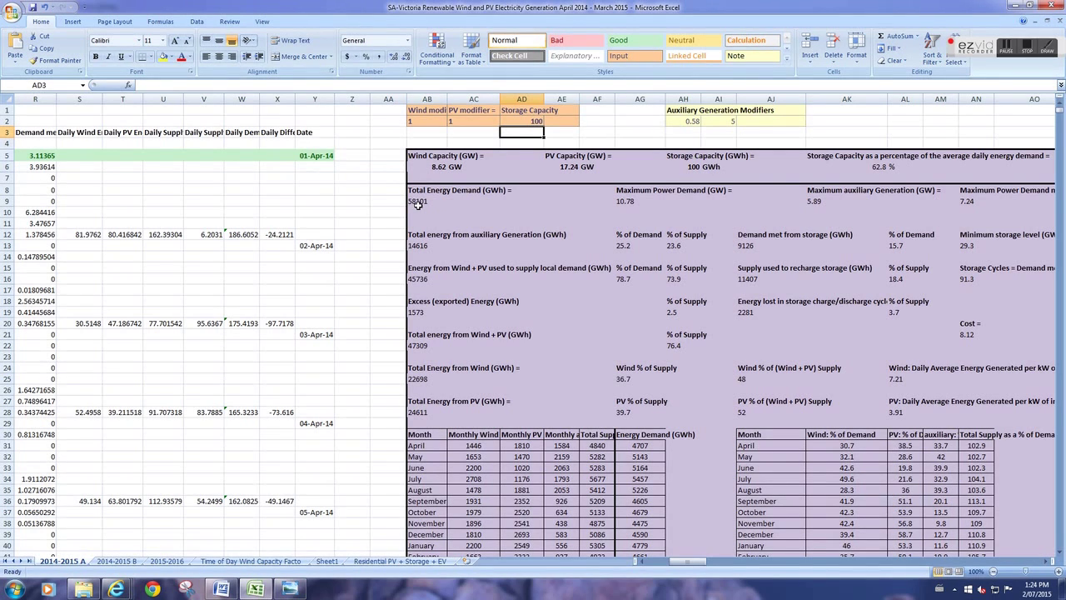
Scroll back to column A and step through the power demand values G5 to G8
left_click(642, 562)
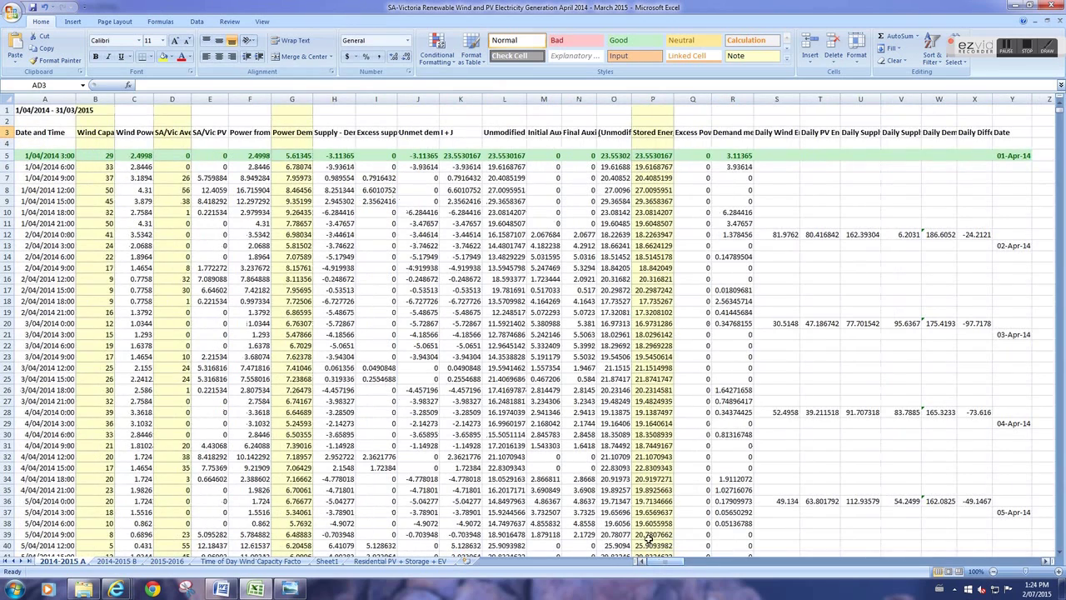
left_click(290, 156)
left_click(297, 167)
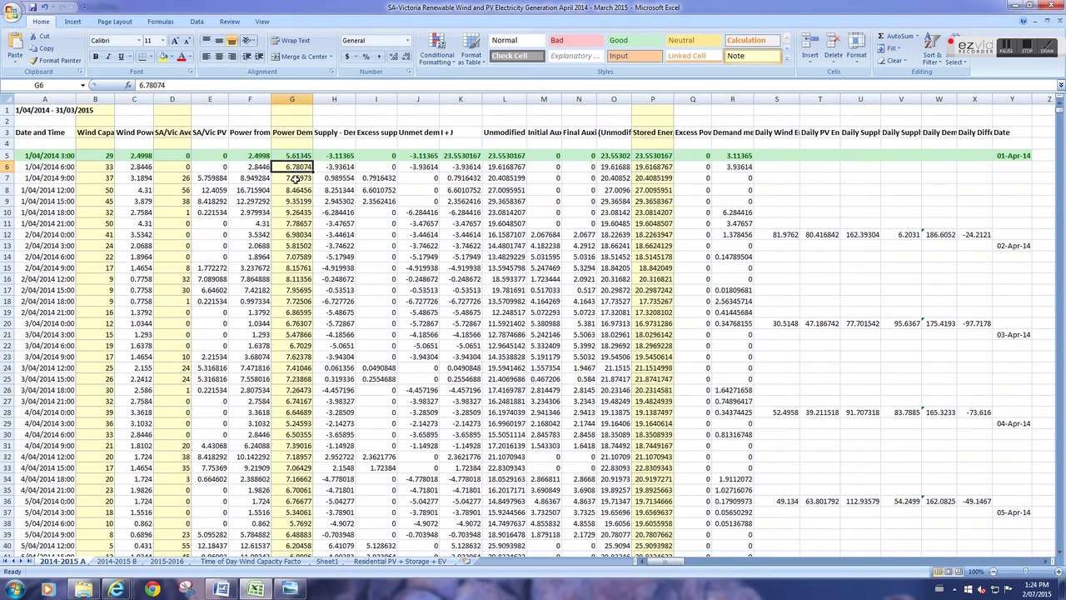
left_click(296, 179)
left_click(293, 191)
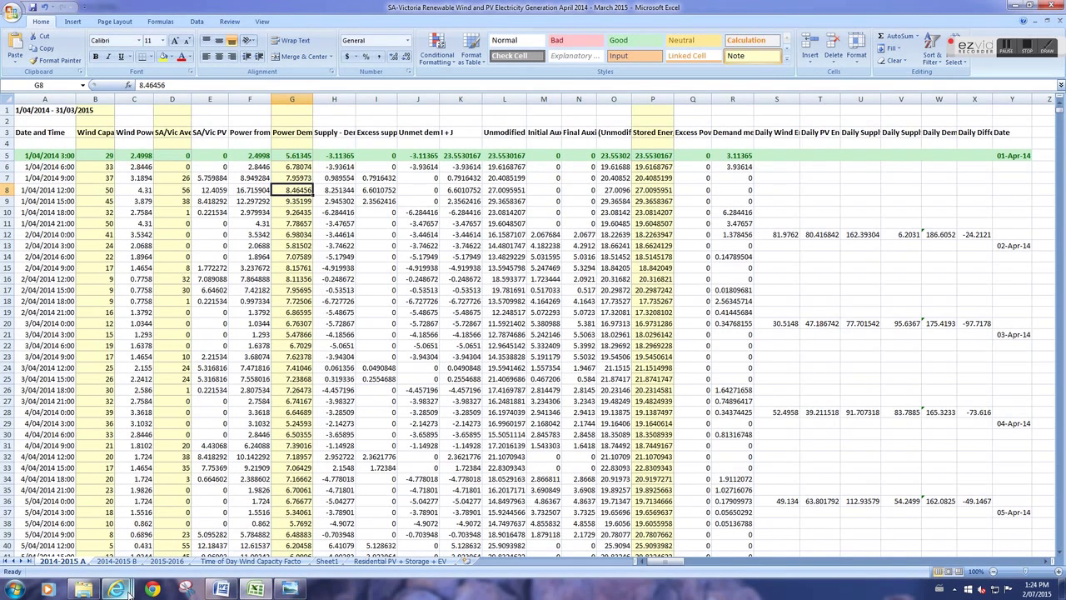
Search Google for 'aemo', open the 2014 Aggregated Price & Demand files, then return to Excel
mouse_move(129, 589)
mouse_move(310, 508)
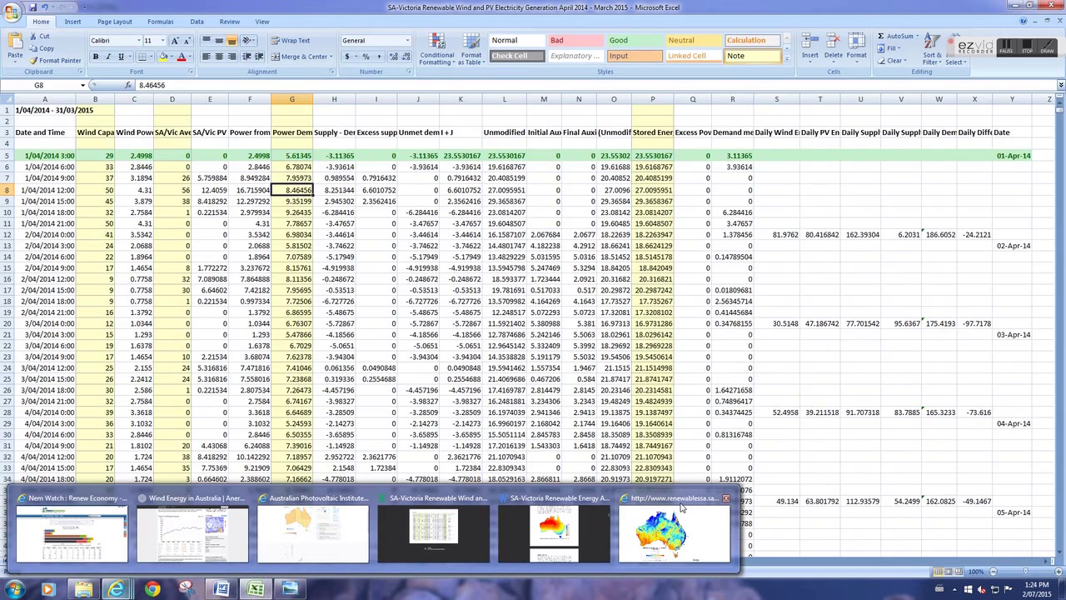
left_click(676, 529)
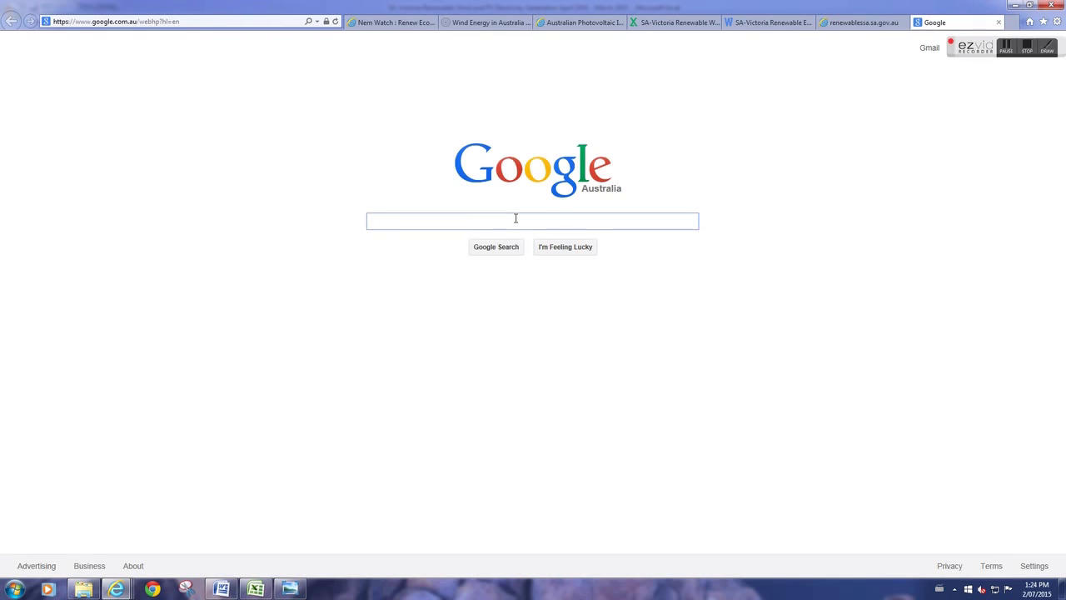
type("aemo")
key("Return")
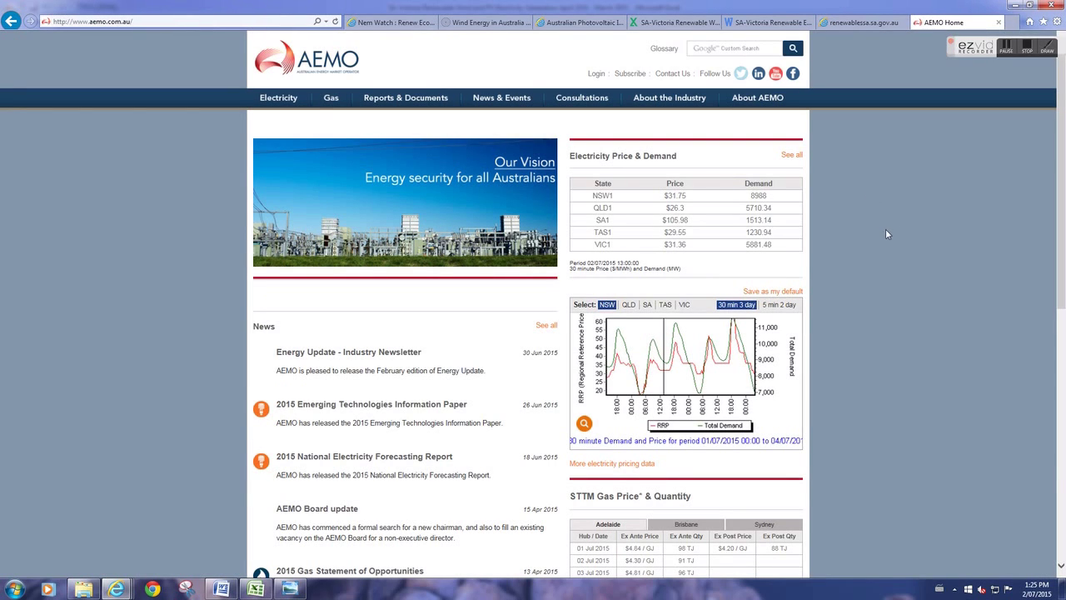
left_click(792, 158)
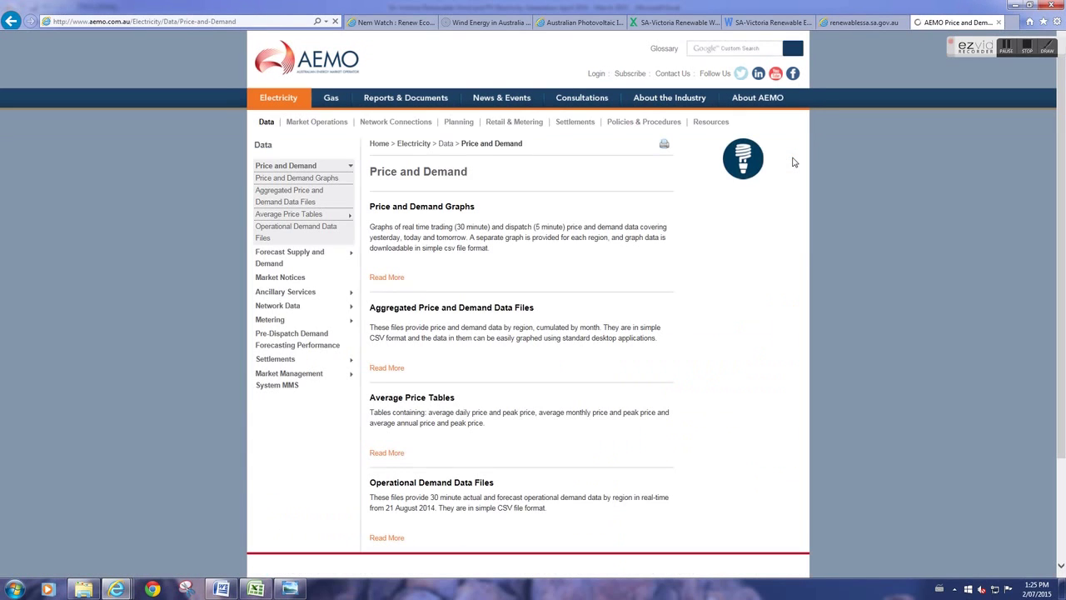
left_click(392, 369)
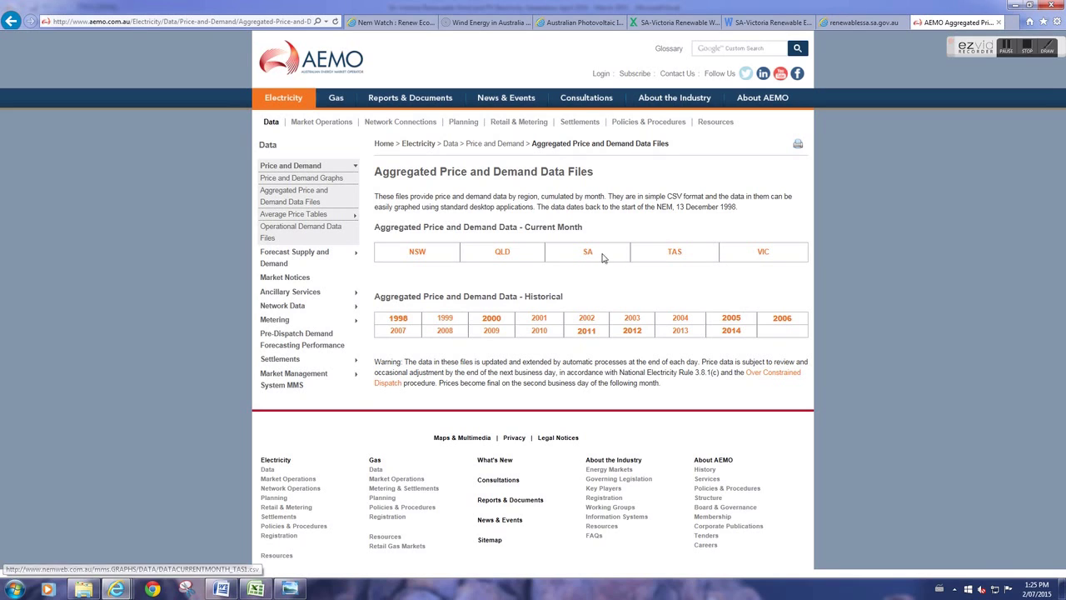
left_click(736, 334)
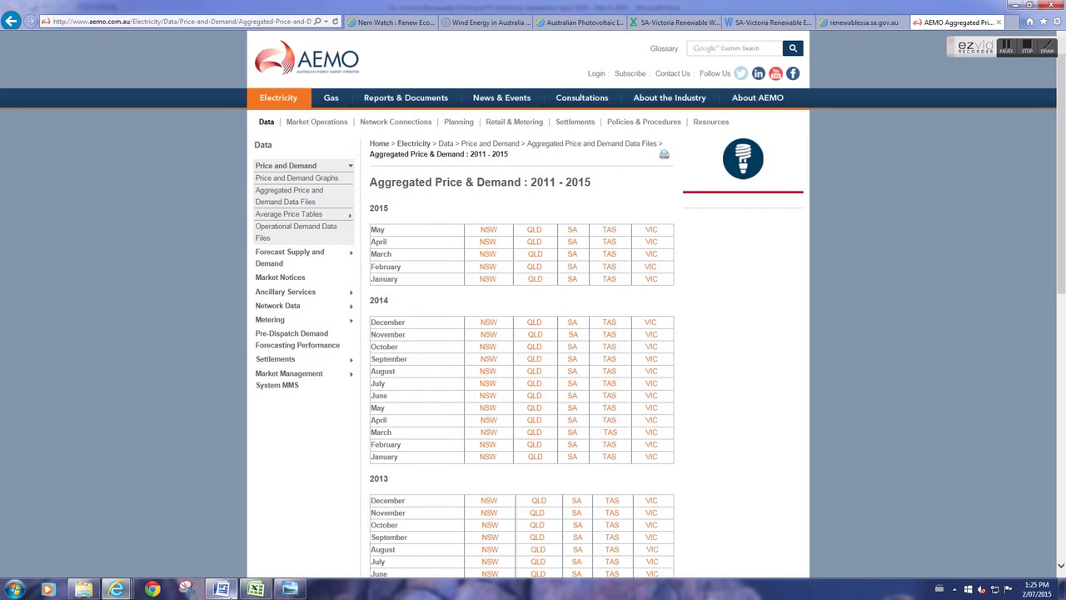
left_click(256, 590)
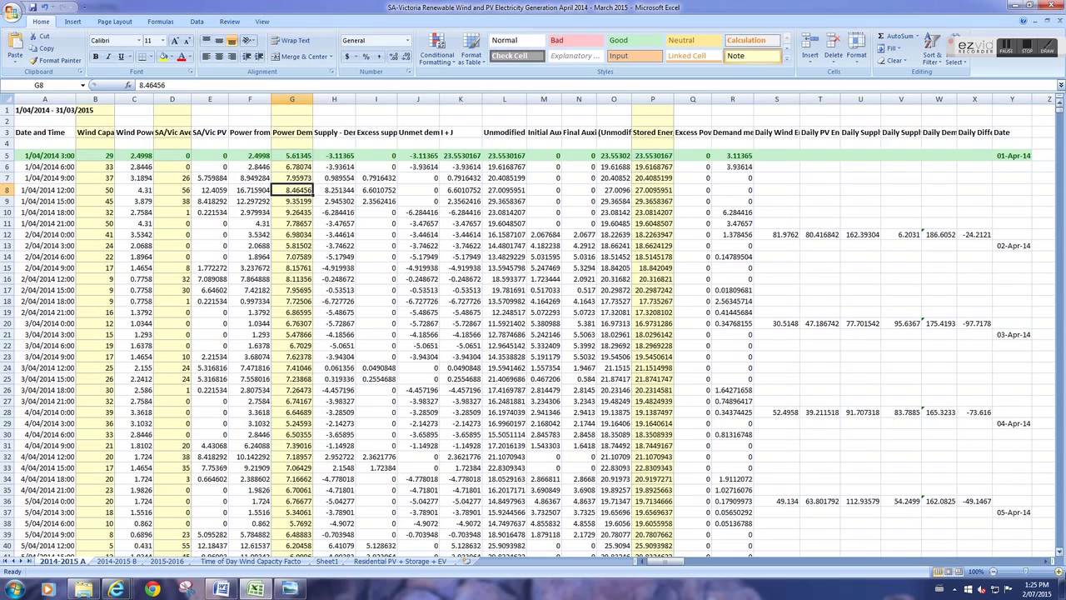
left_click(1049, 560)
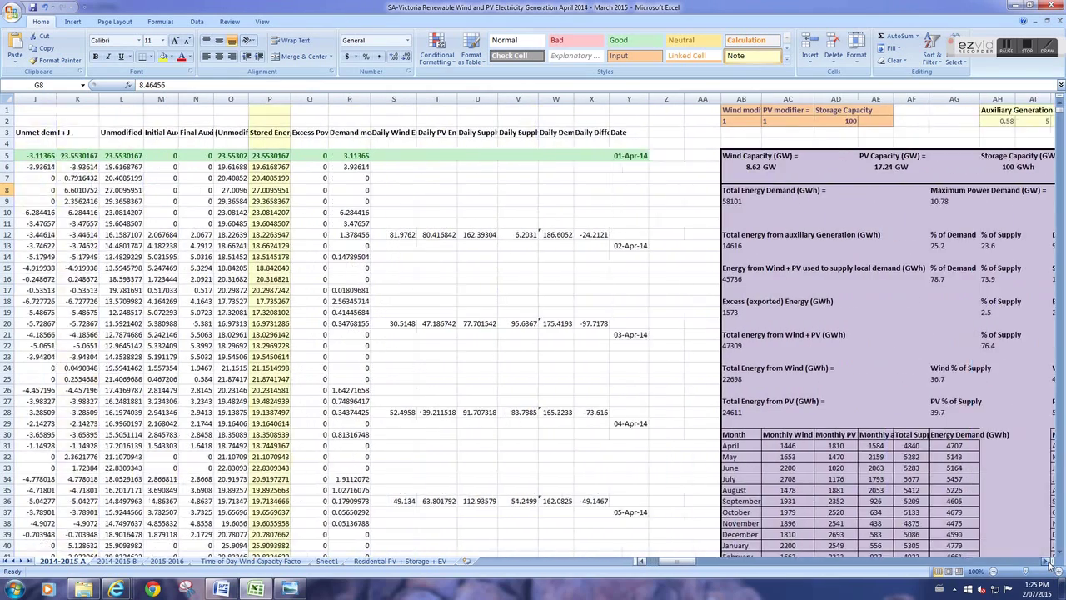
left_click(1049, 561)
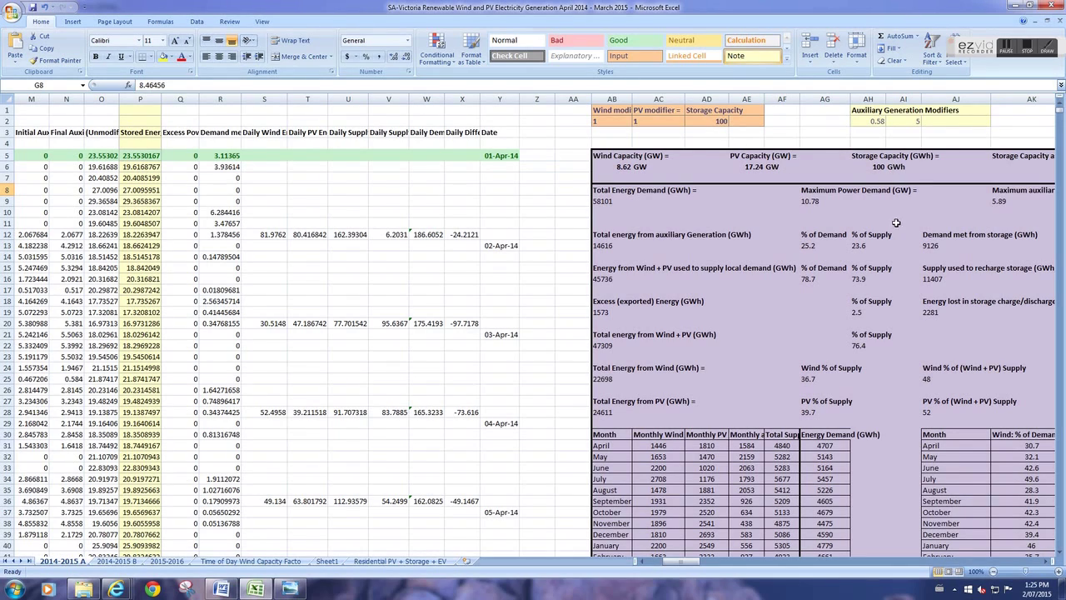
left_click_drag(698, 562, 656, 566)
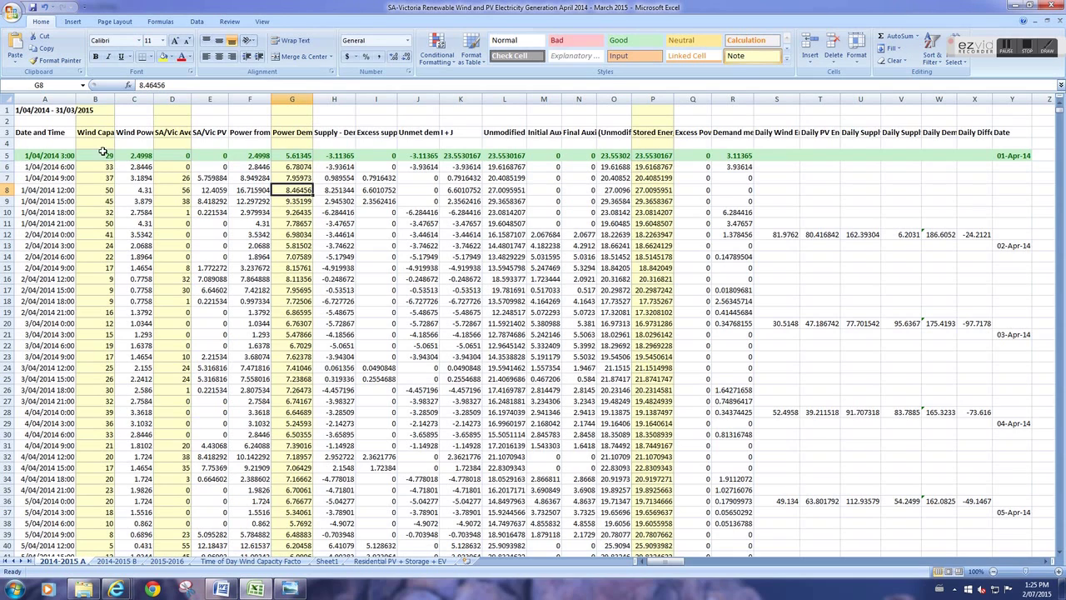
left_click(1048, 564)
left_click(1048, 564)
left_click(254, 177)
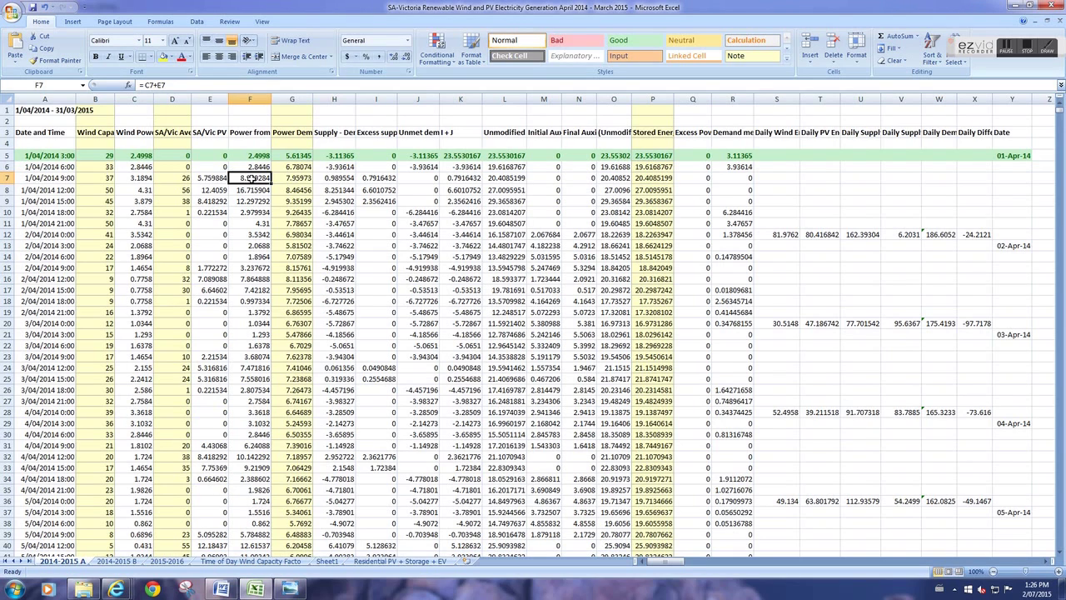
left_click(352, 178)
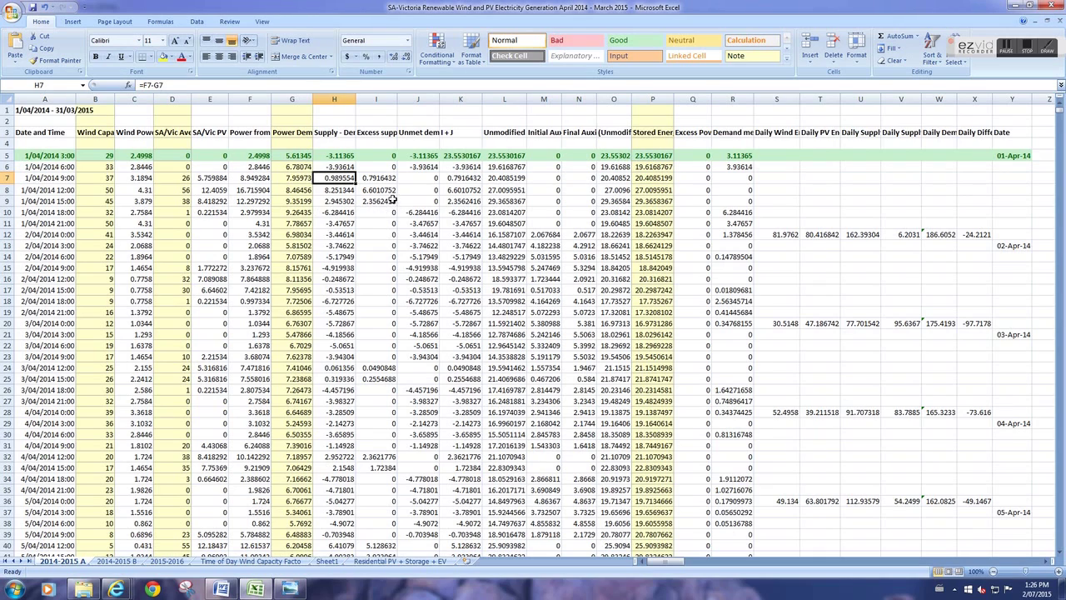
left_click(388, 191)
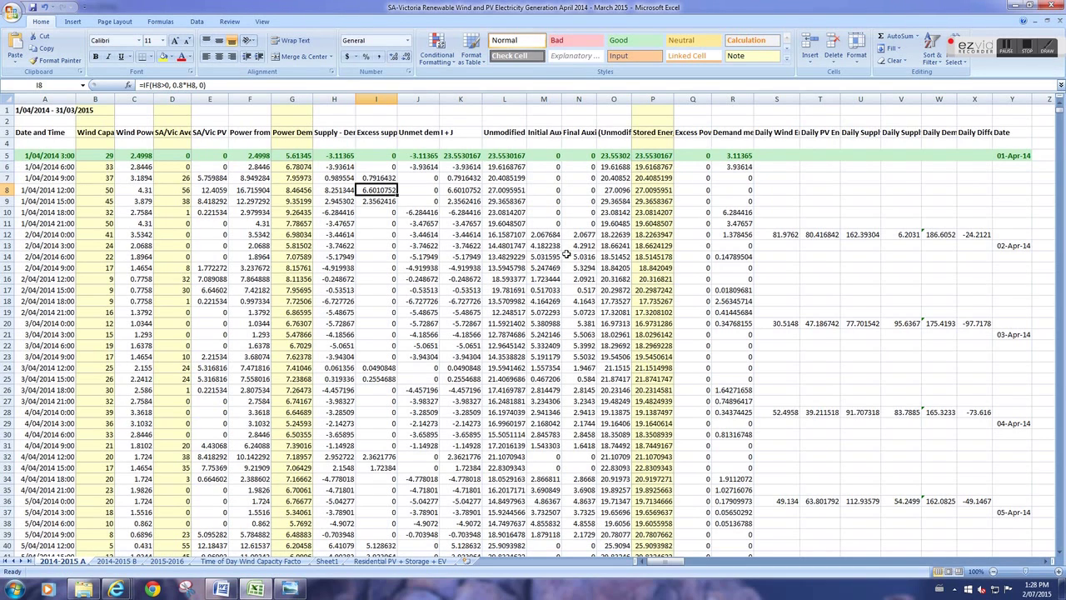
Inspect the auxiliary generation formula in M12 and the modifiers 0.58 and 5 in AH2, AI2
left_click(553, 234)
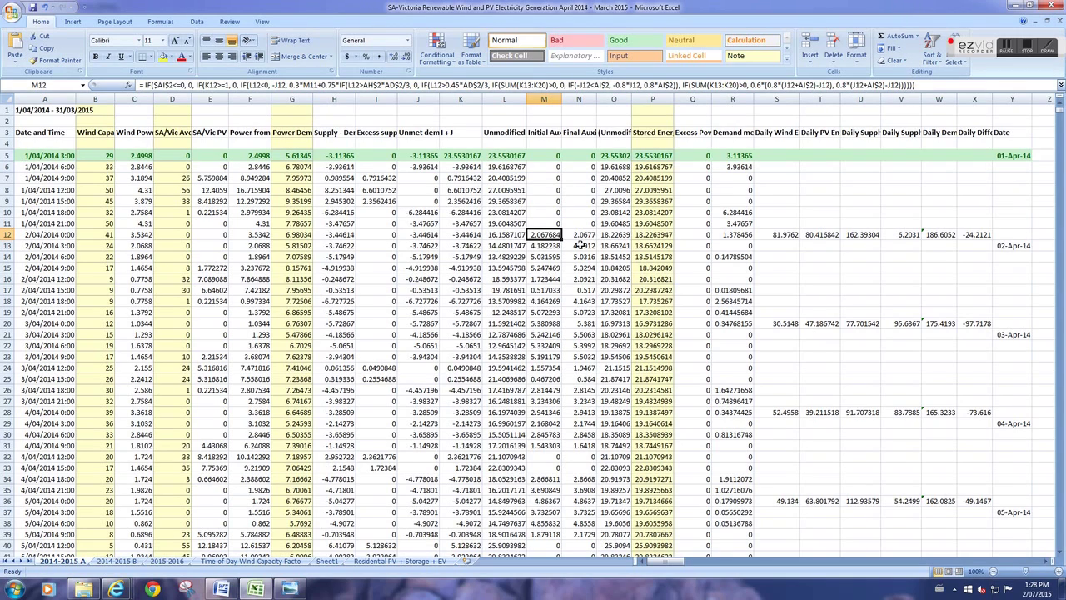
left_click(1049, 560)
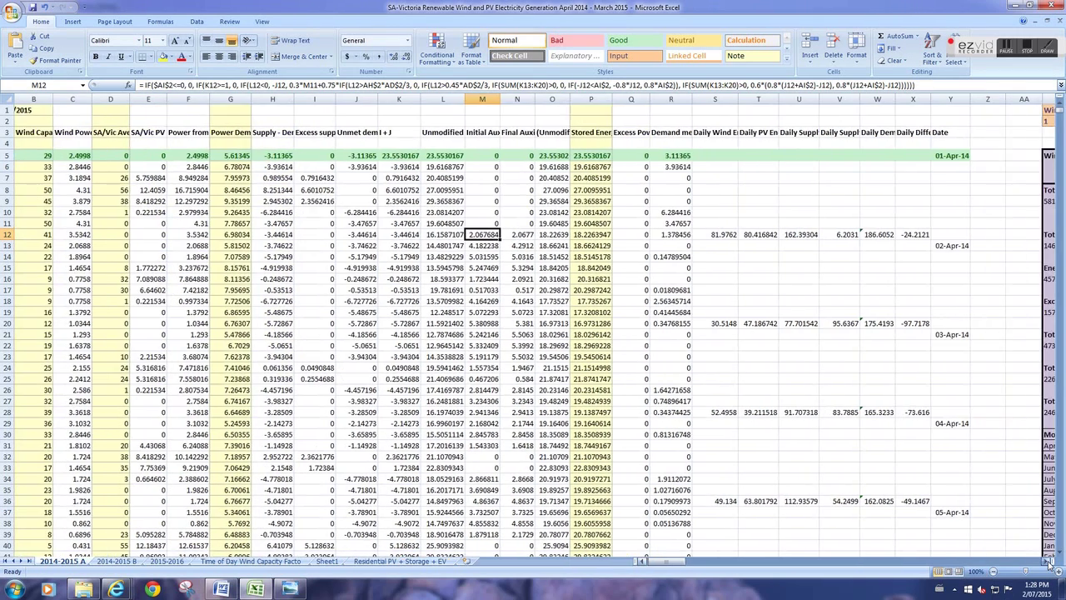
left_click_drag(1049, 561, 1049, 560)
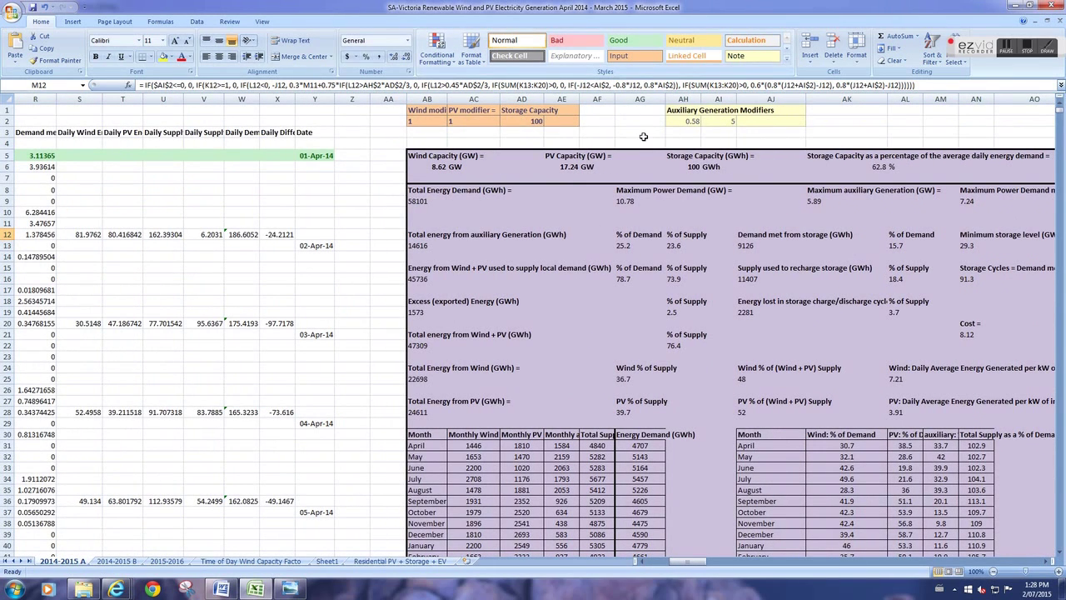
left_click(732, 132)
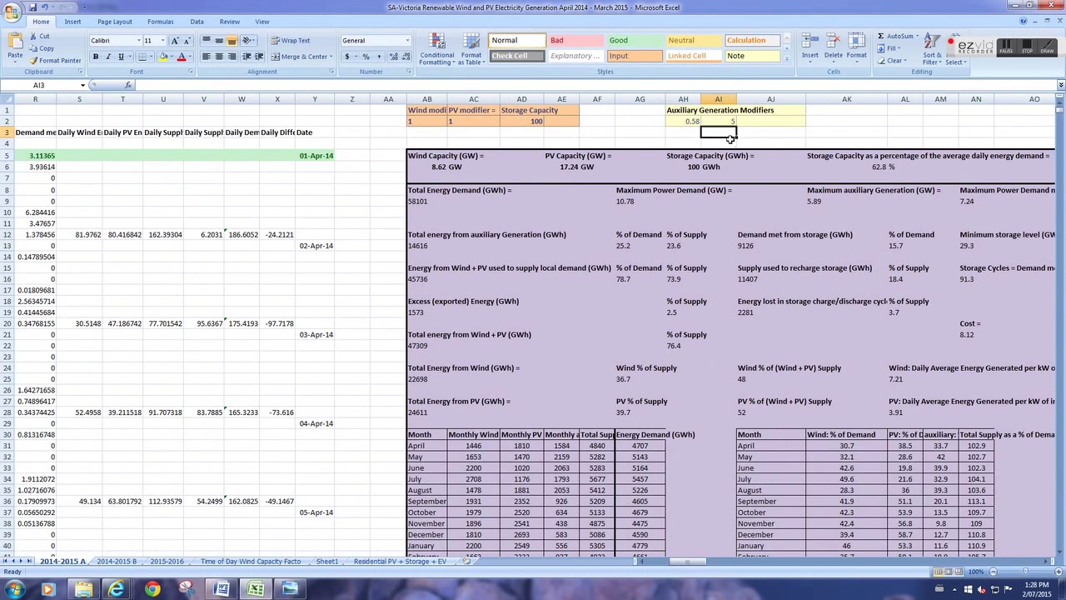
left_click(684, 122)
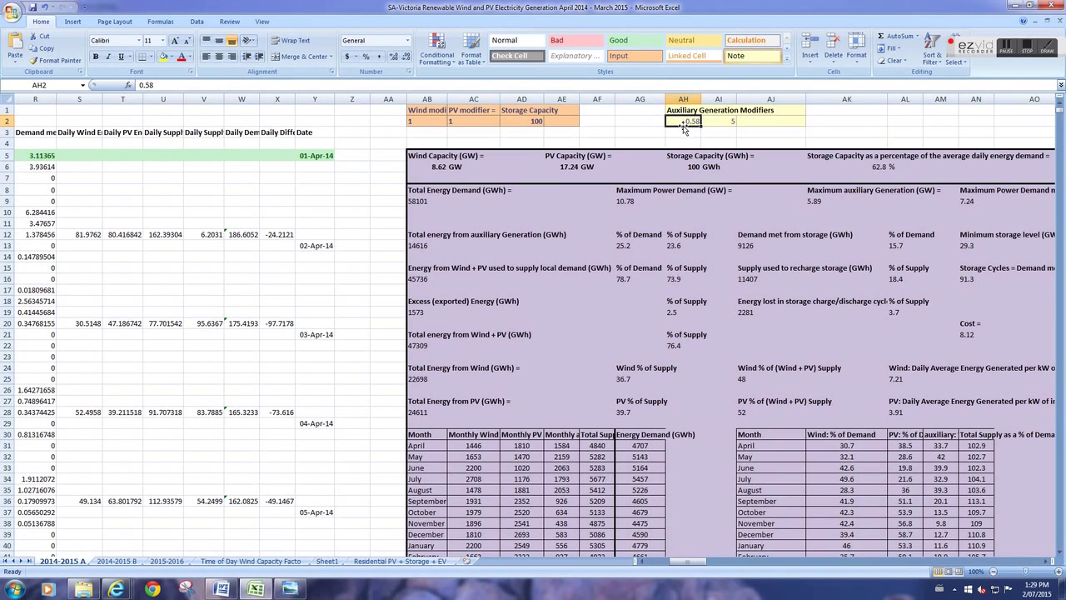
left_click(729, 122)
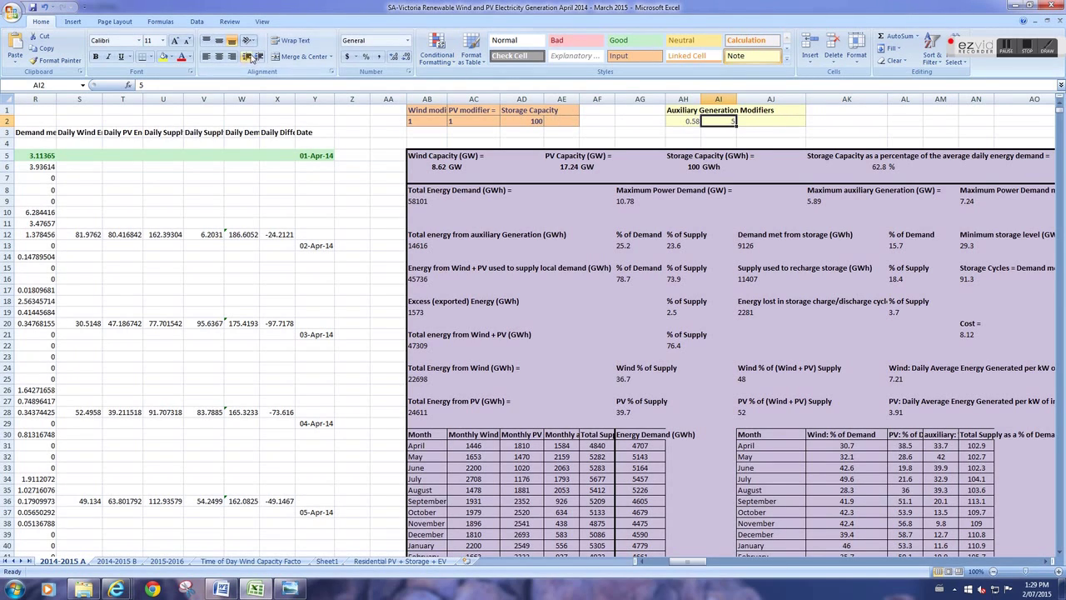
Open a new window of the workbook and arrange both windows horizontally
left_click(265, 21)
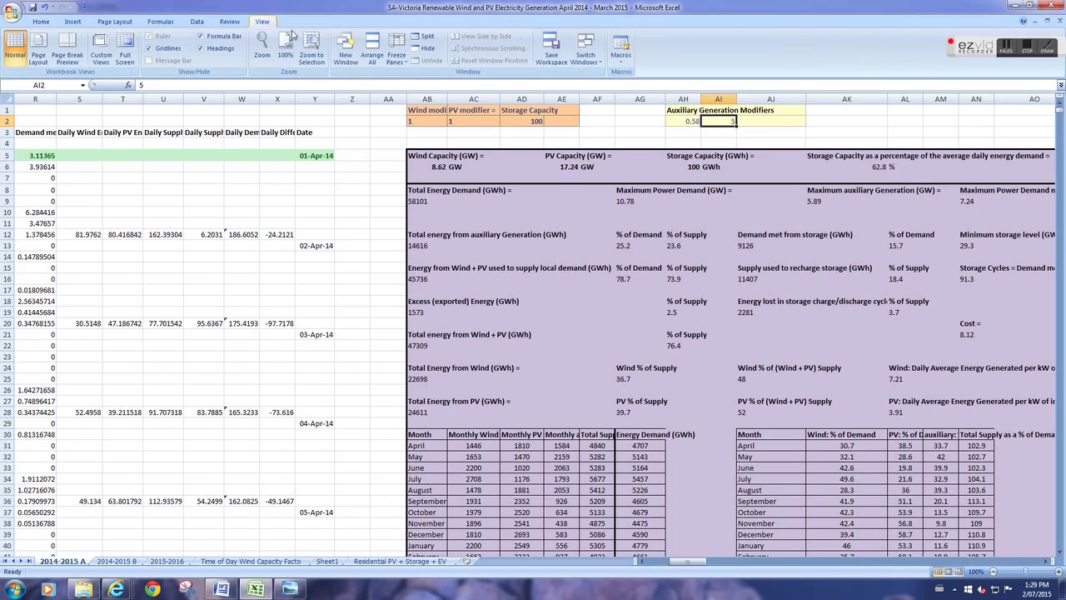
left_click(346, 49)
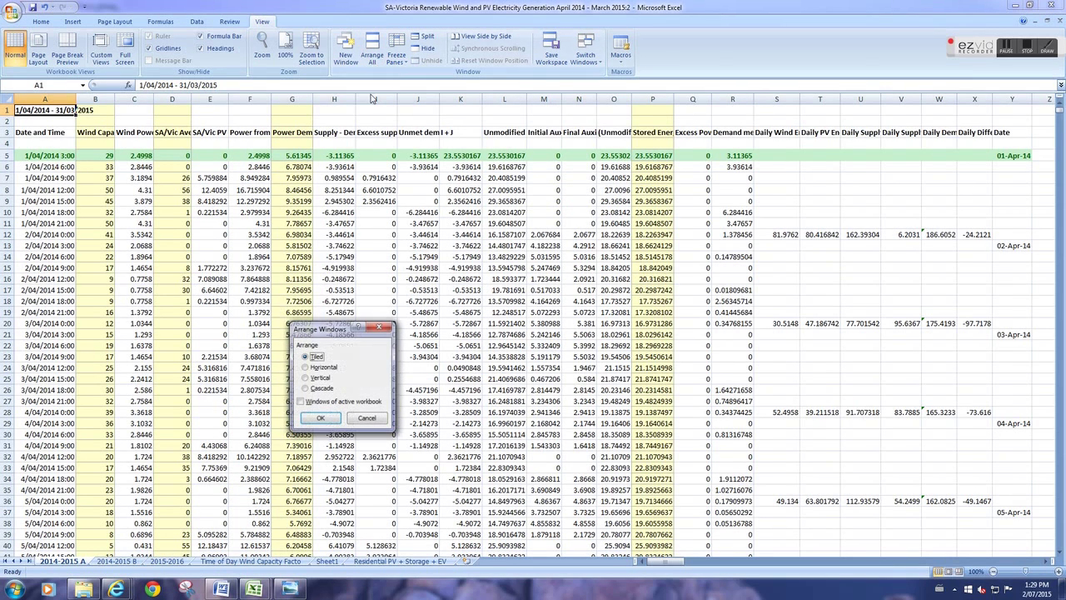
left_click(305, 366)
left_click(320, 418)
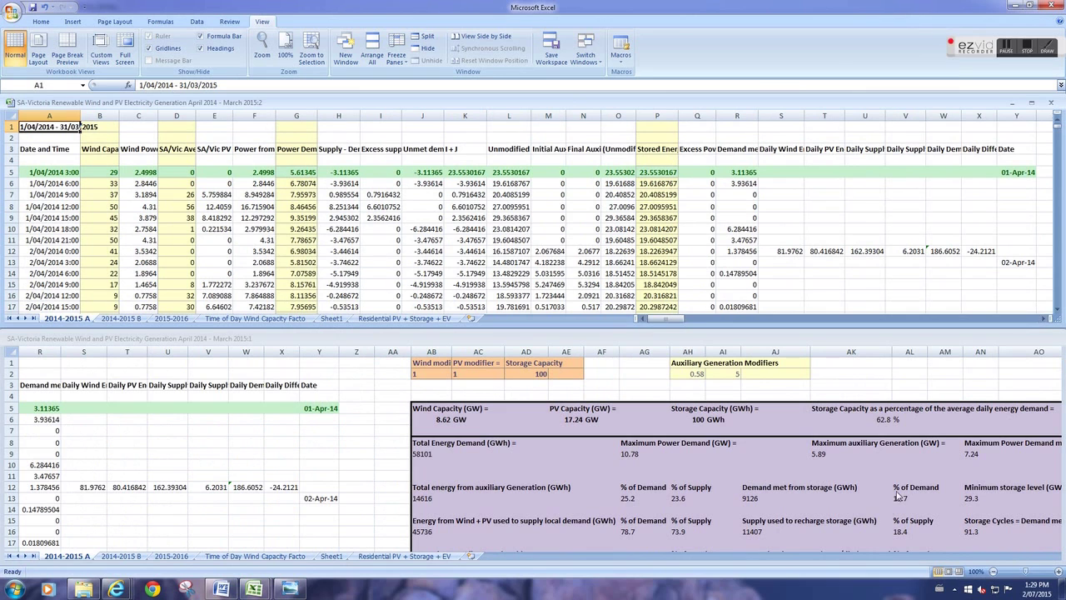
Scroll the upper window to the summary table and the lower one to the supply line charts
left_click(860, 222)
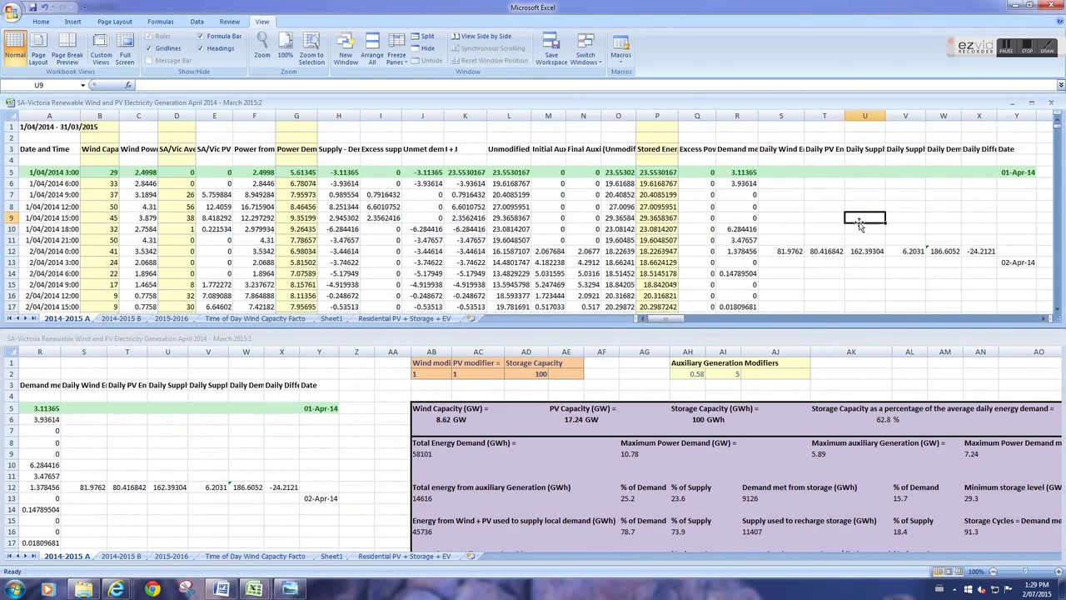
left_click(1045, 320)
left_click(1045, 319)
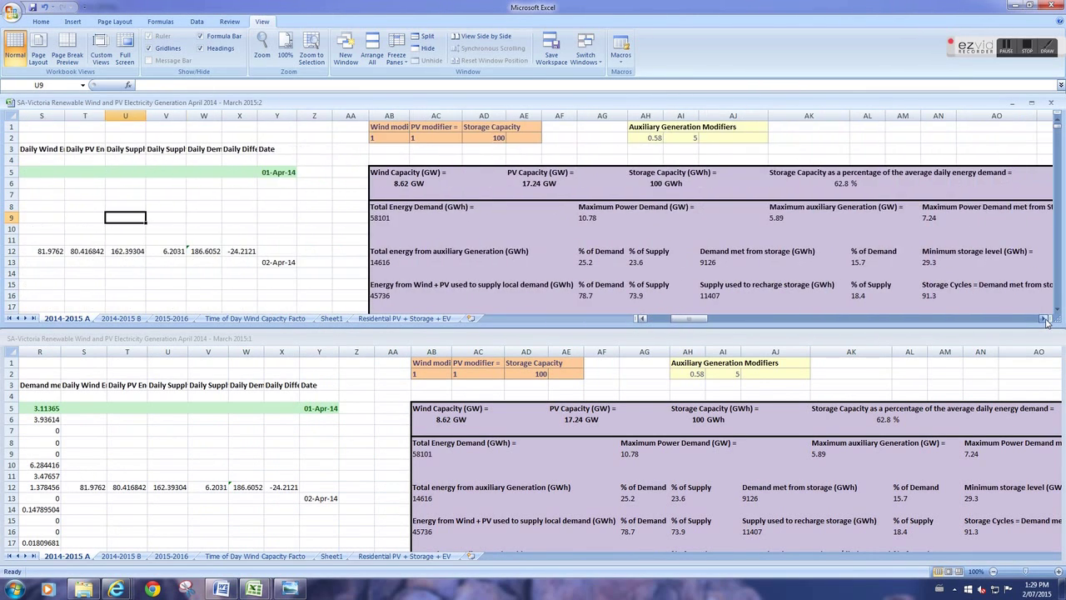
left_click(1045, 320)
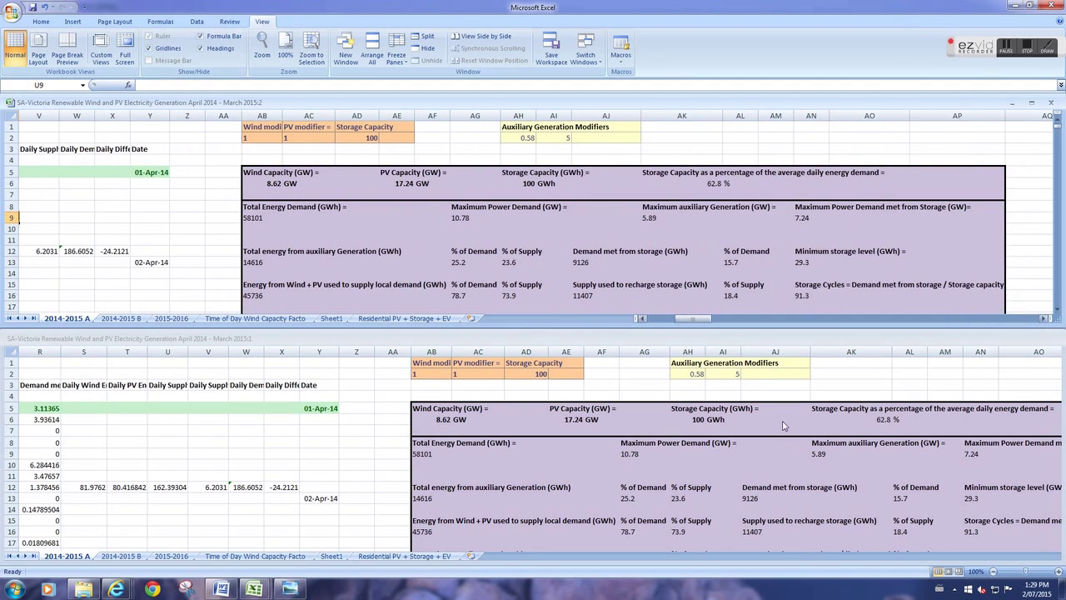
left_click(367, 500)
scroll(372, 497, "down", 13)
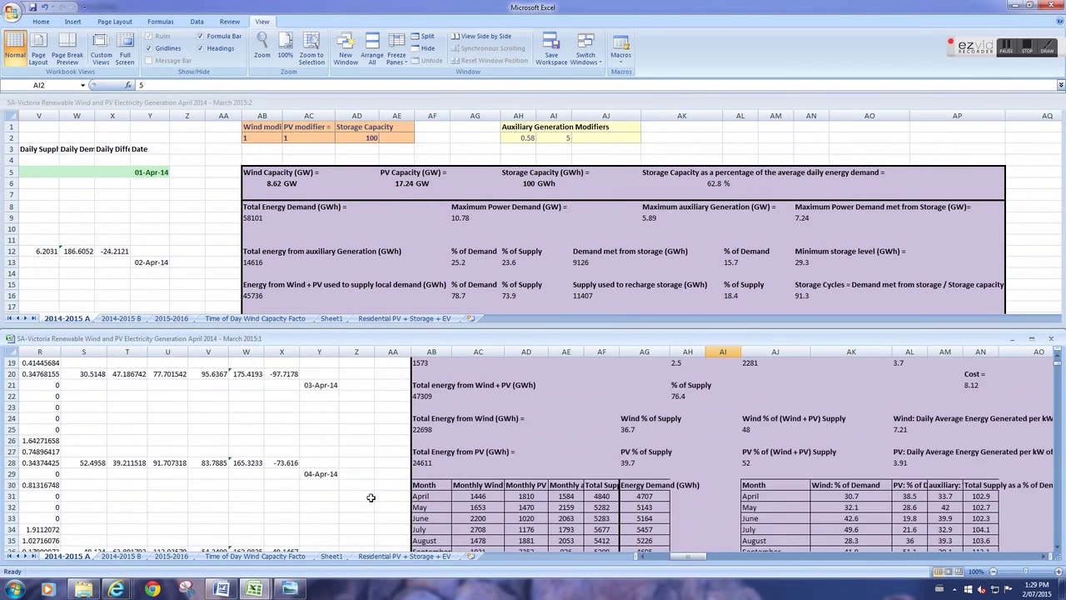
scroll(371, 497, "down", 10)
scroll(372, 497, "down", 4)
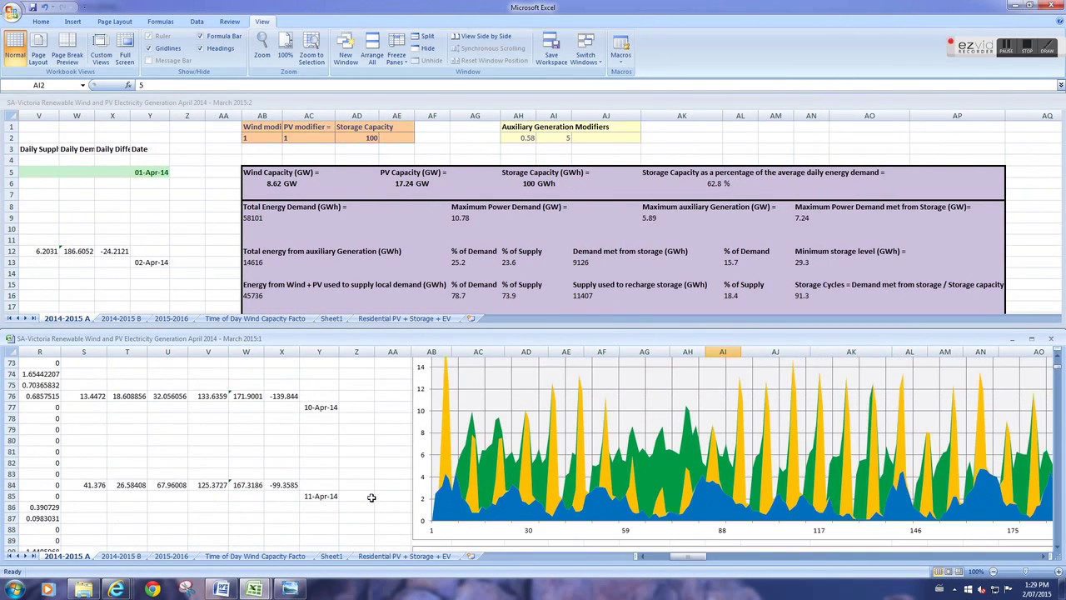
scroll(372, 497, "up", 8)
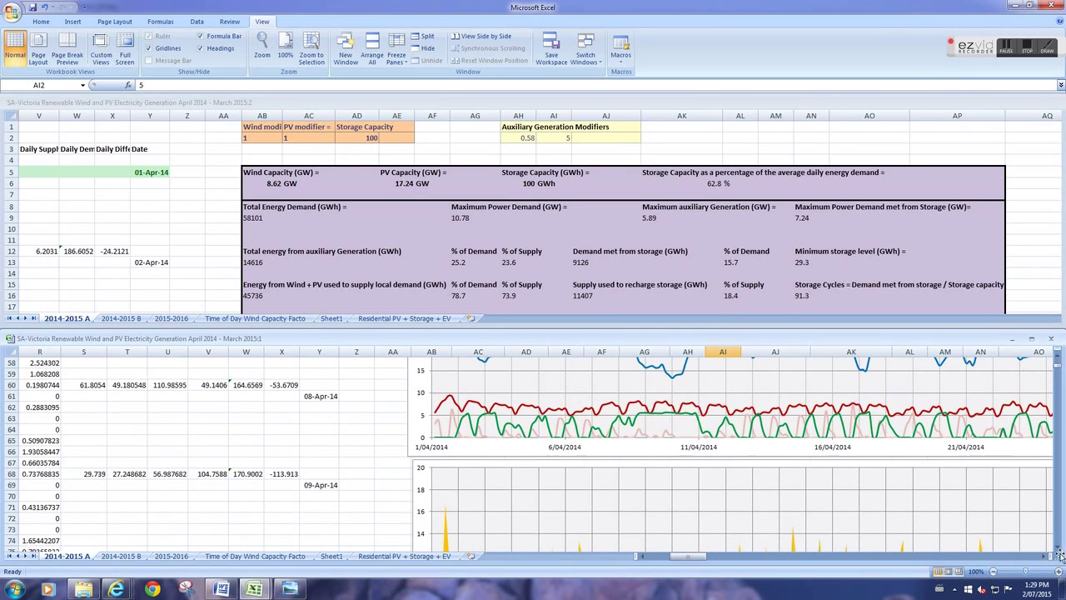
left_click(1045, 557)
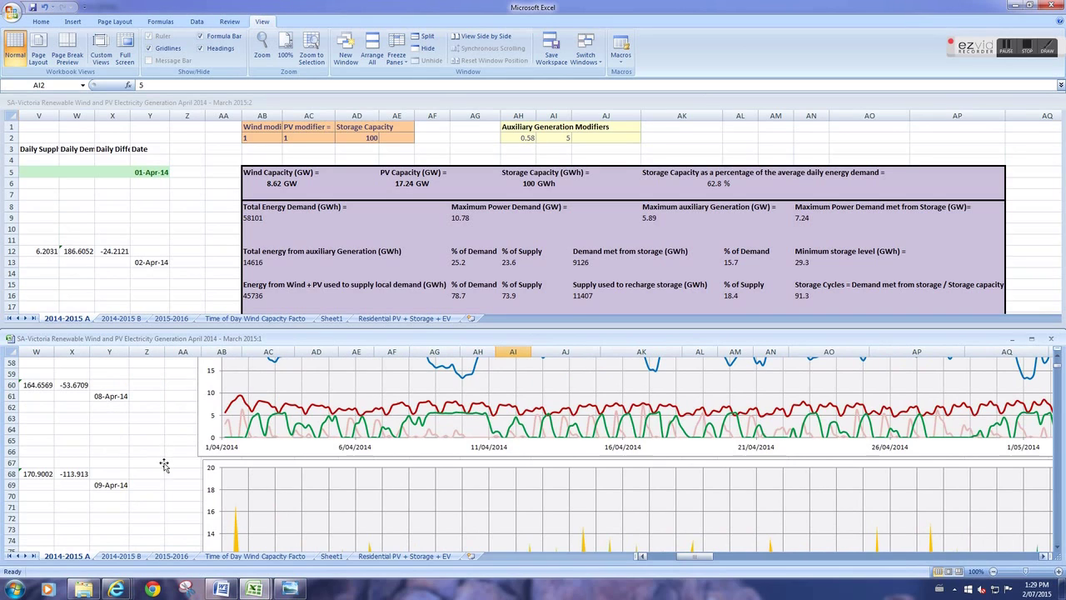
Set the second auxiliary generation modifier in AI2 to 7, raising maximum auxiliary generation to 7.75 GW
scroll(163, 465, "up", 2)
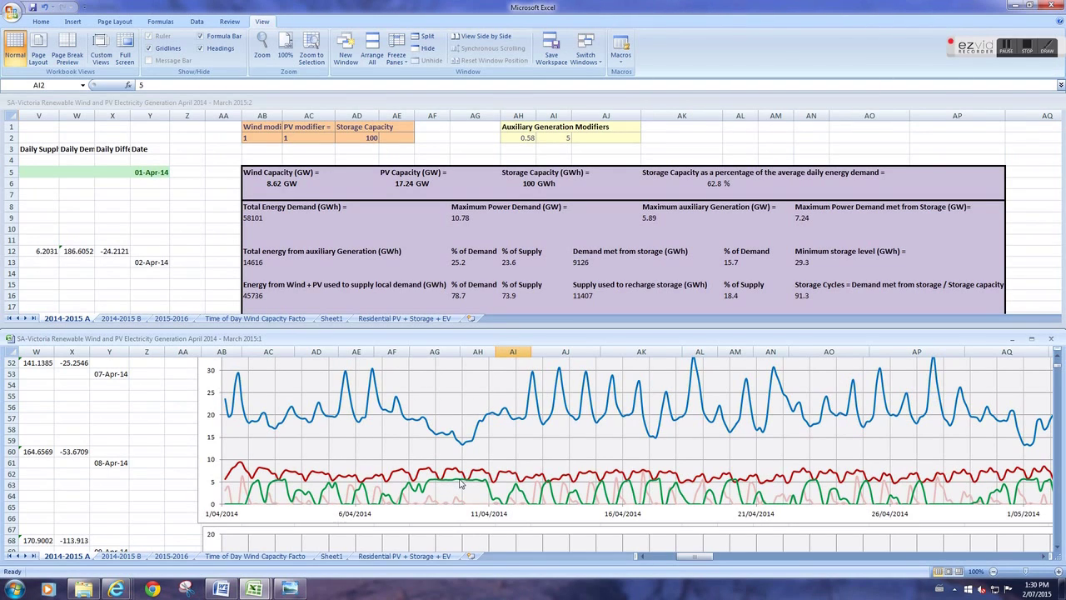
left_click(561, 137)
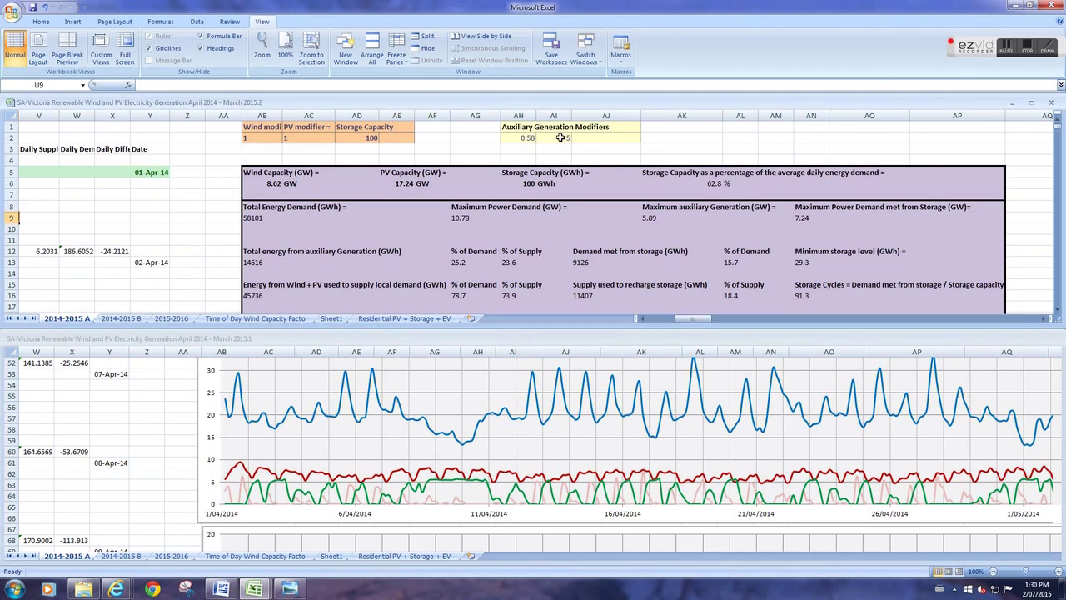
left_click(561, 137)
type("7")
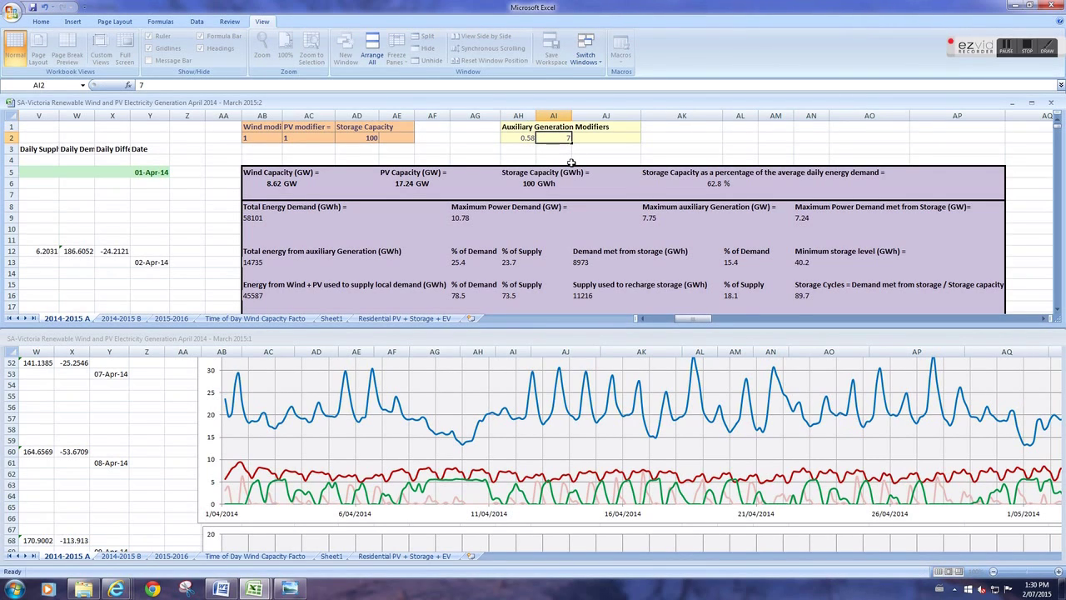
key("Return")
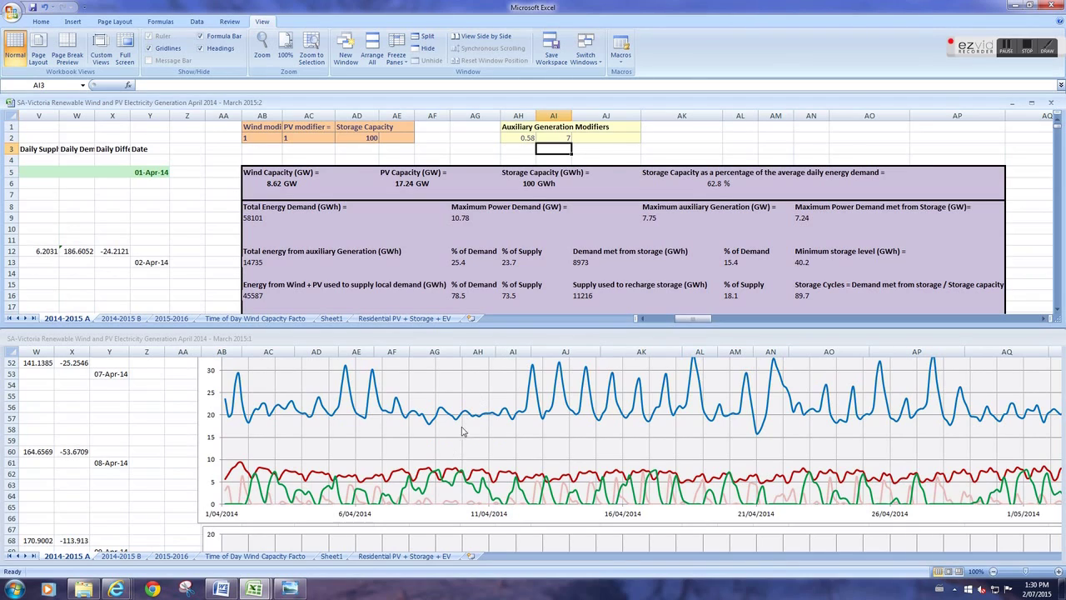
Try the second auxiliary modifier in AI2 at 5, then at 4.9
left_click(564, 138)
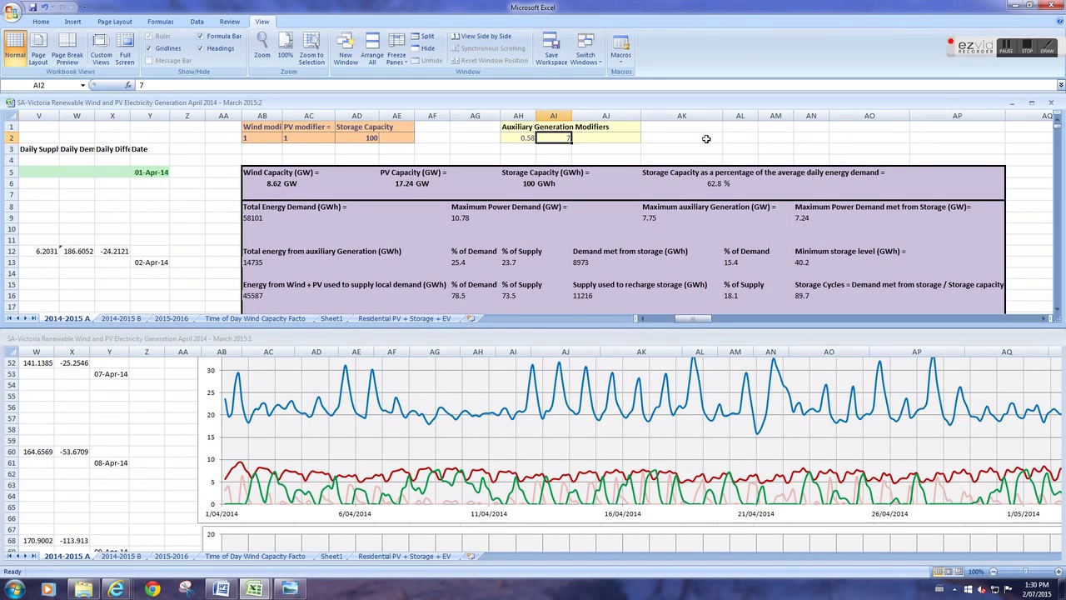
type("5")
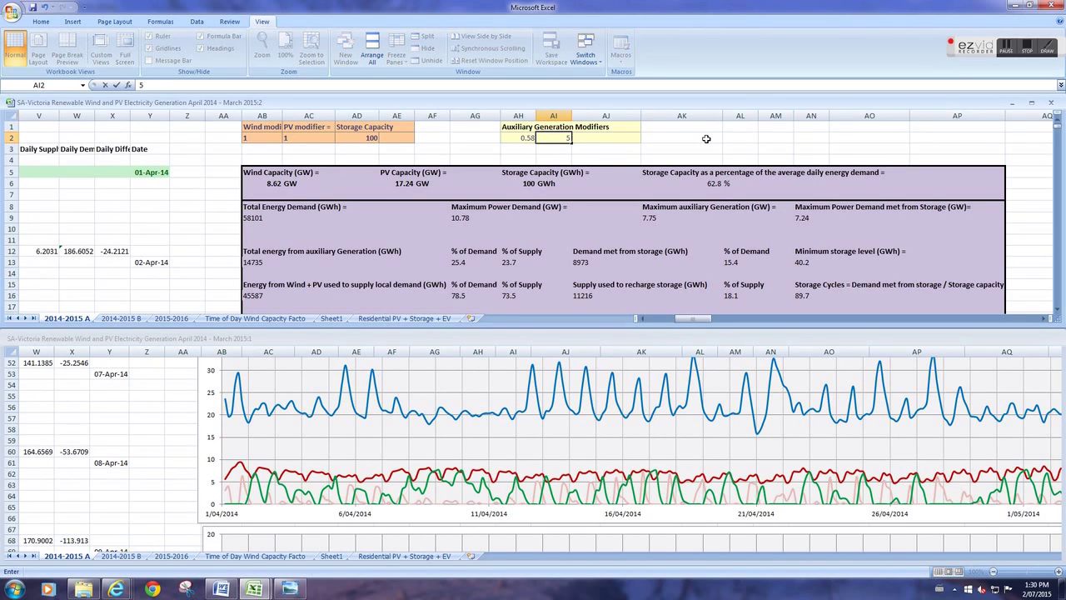
key("Return")
left_click(551, 138)
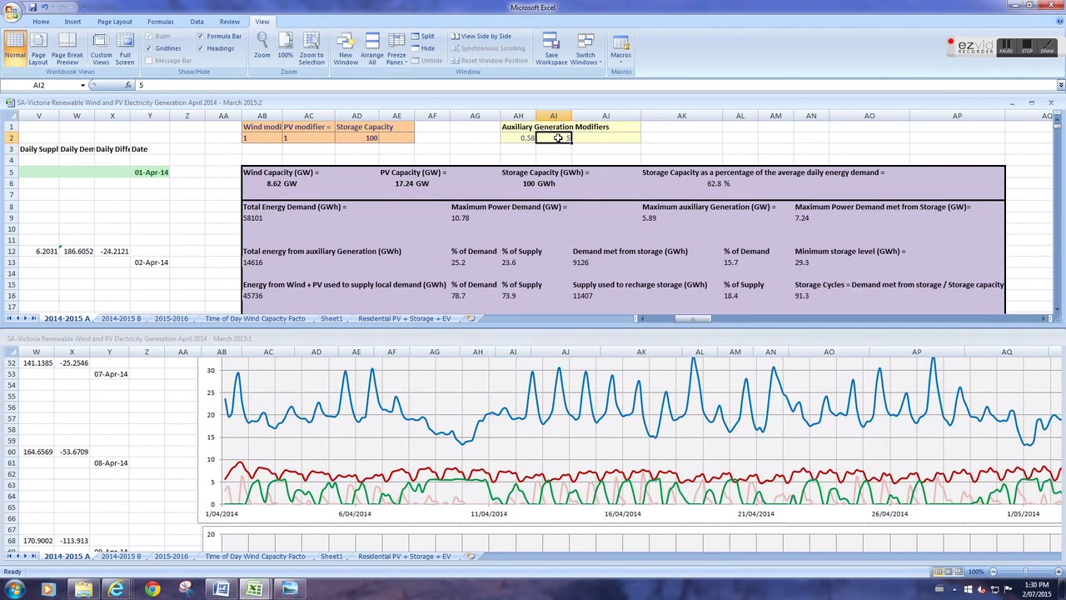
type("4.9")
key("Return")
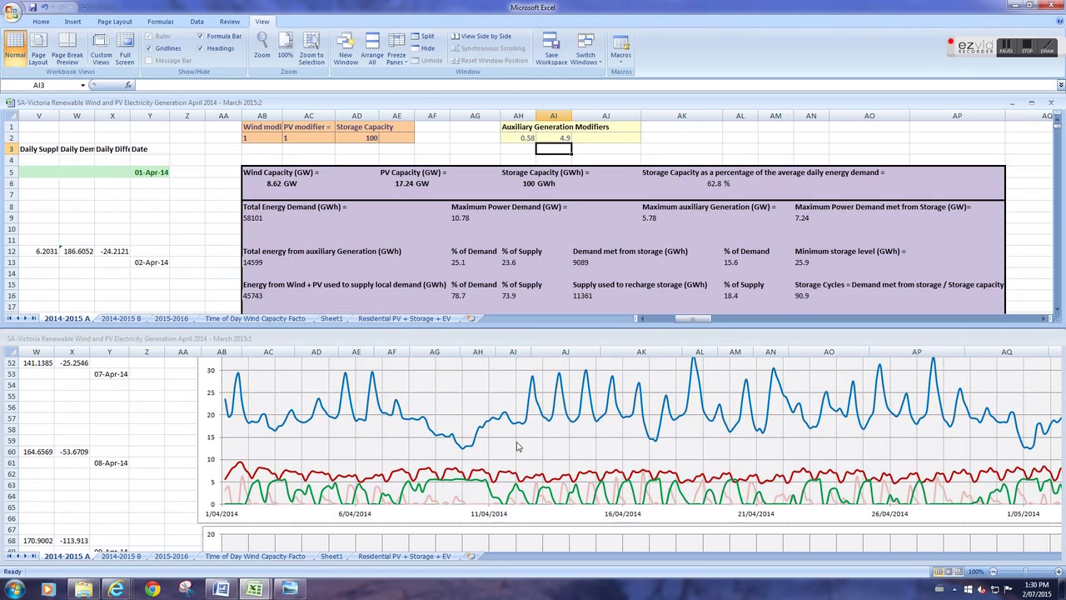
Test 4.8 in AI2, then settle on 4.9 and move to the lower chart window
key("Up")
type("4.")
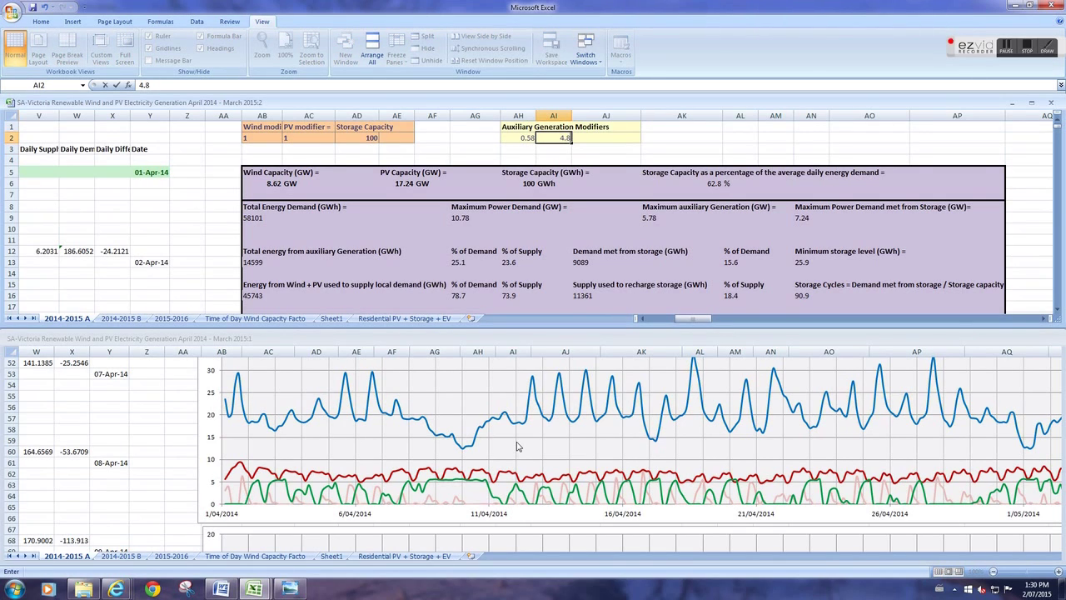
type("8")
key("Return")
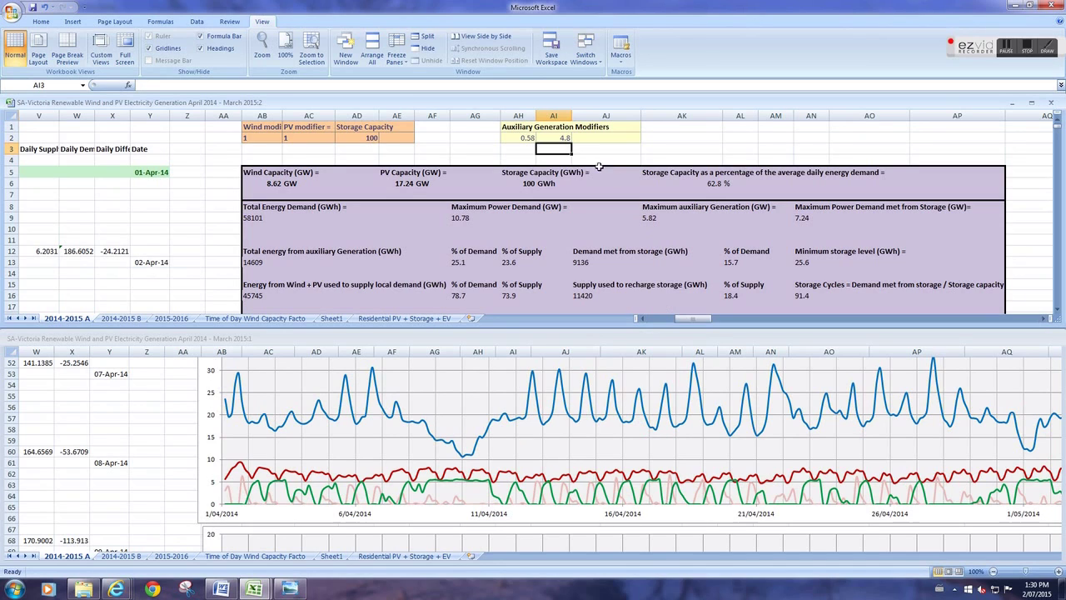
key("Up")
type("4")
key("ctrl+Return")
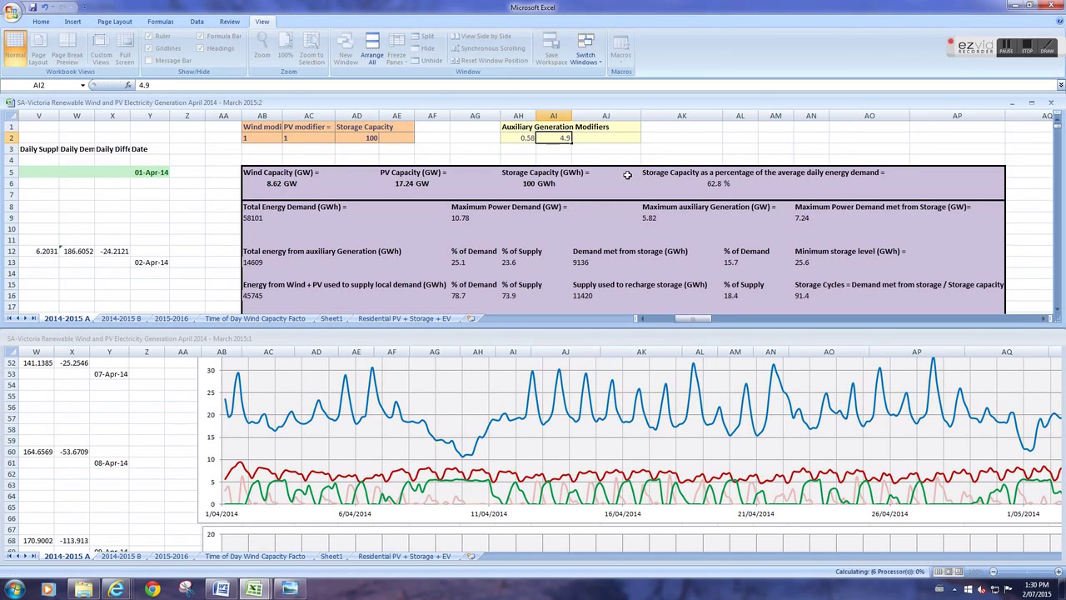
key("Down")
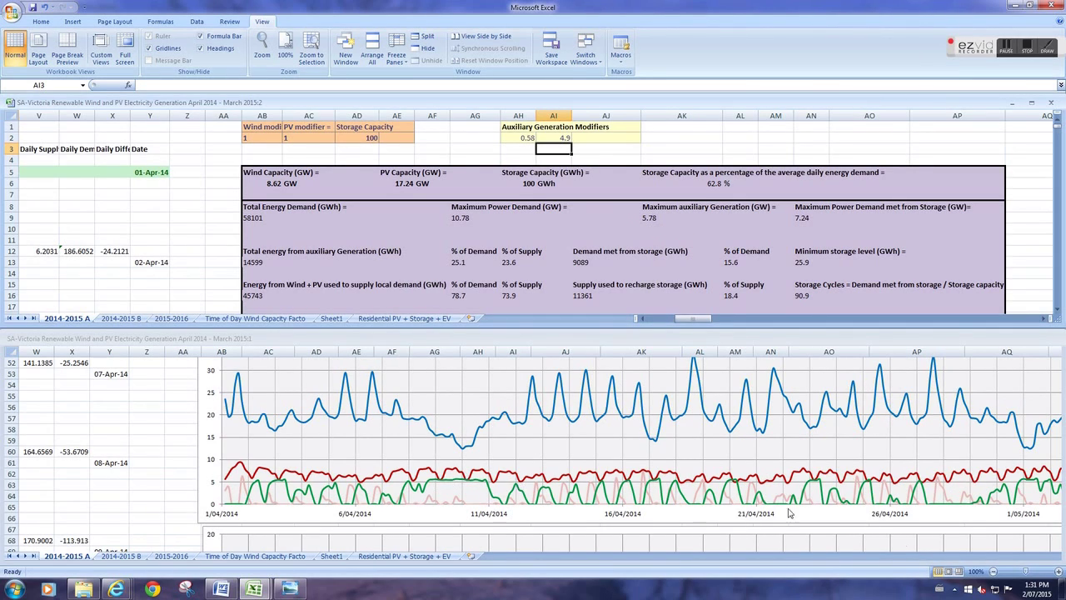
left_click(1009, 558)
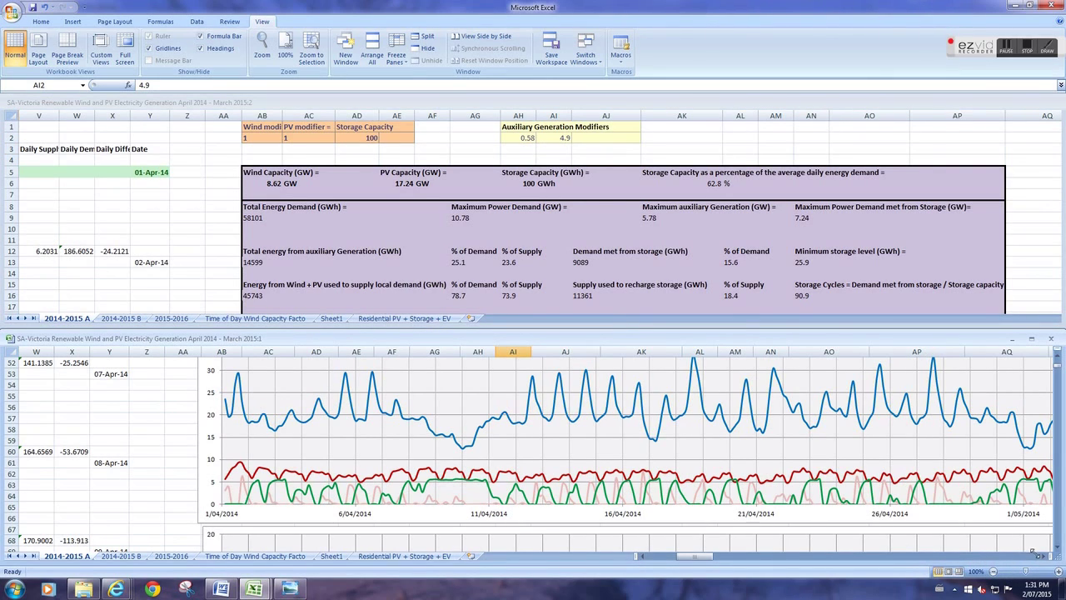
Maximize the chart window to show the May–June 2014 line and stacked area charts
mouse_move(713, 557)
left_mouse_down()
mouse_move(786, 563)
mouse_move(724, 563)
left_mouse_up()
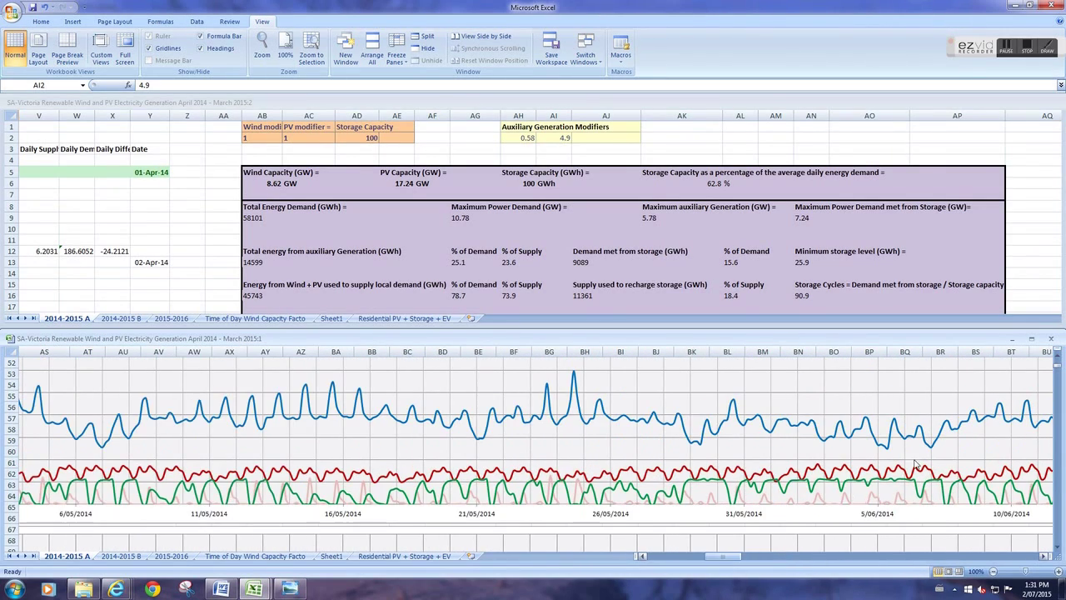
left_click(1033, 339)
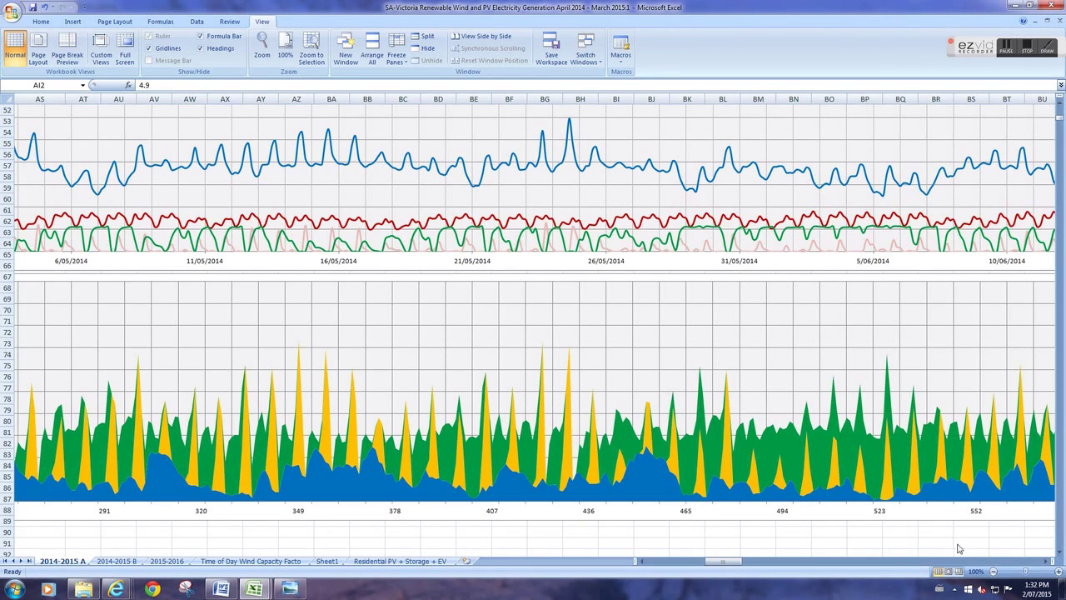
Return the data table to column A, row 1, starting at 1/04/2014 3:00
left_click_drag(723, 561, 646, 571)
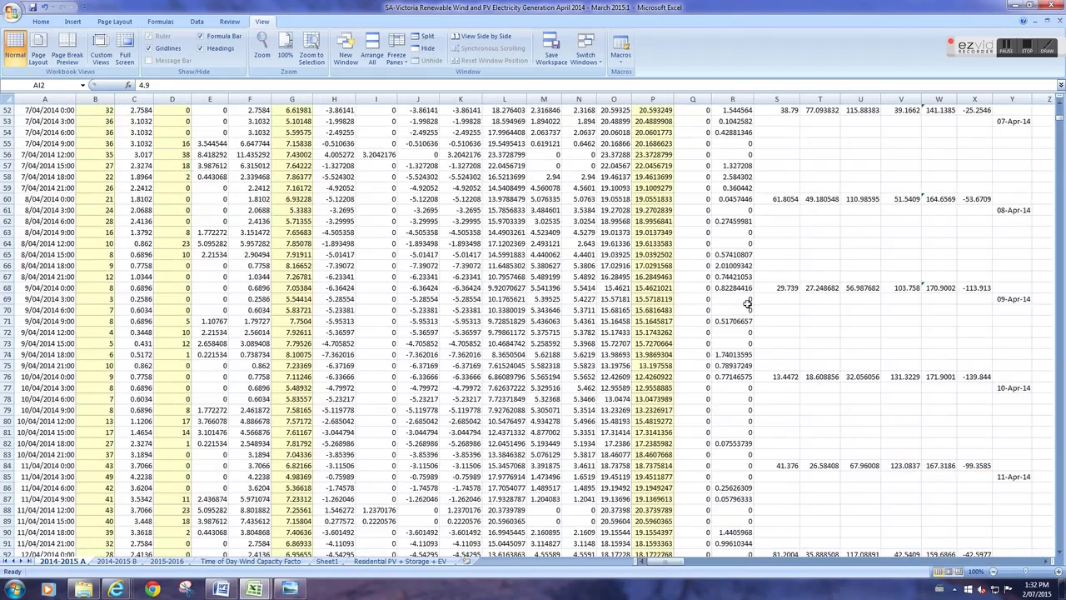
scroll(774, 305, "up", 17)
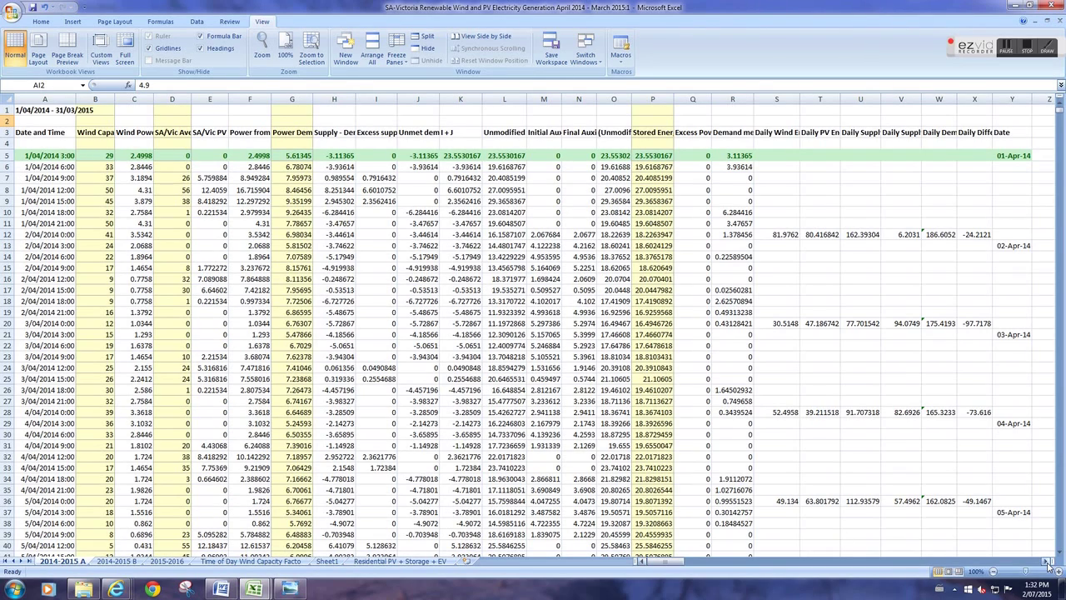
Scroll right to columns W–AQ to bring the summary table and modifiers 0.58 and 4.9 into view
left_click_drag(1048, 564, 1049, 564)
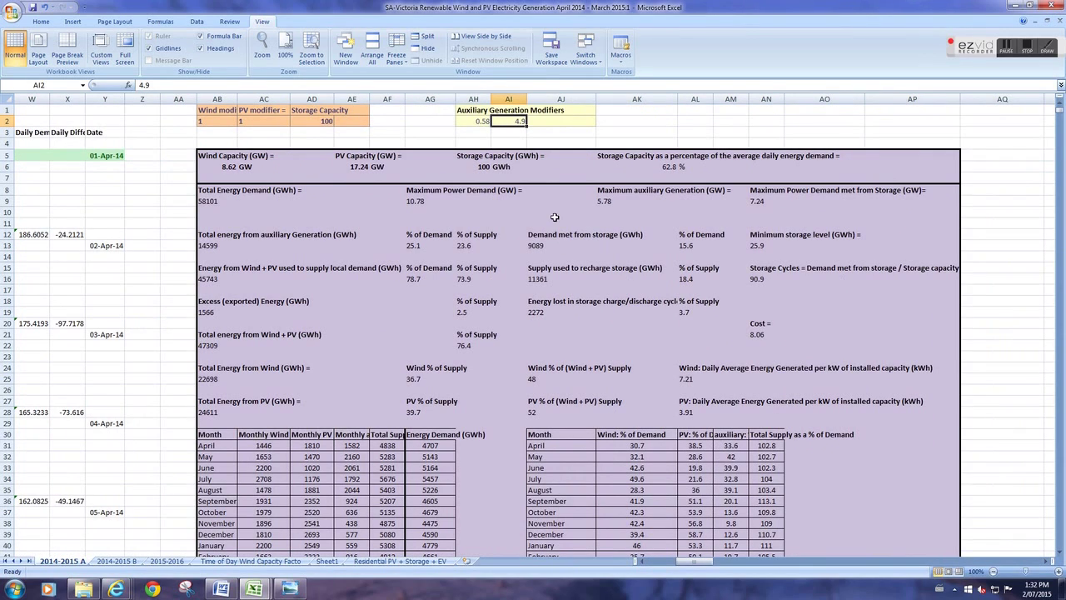